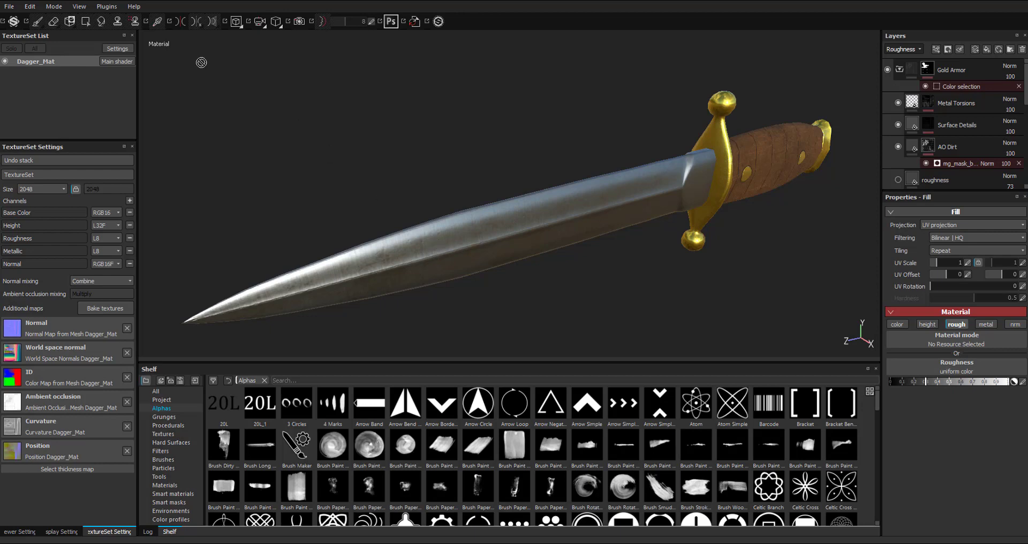
Step: Open Substance Painter's texture export dialog and keep the PBR MetalRough config preset
click(12, 9)
click(33, 145)
drag(380, 95, 389, 92)
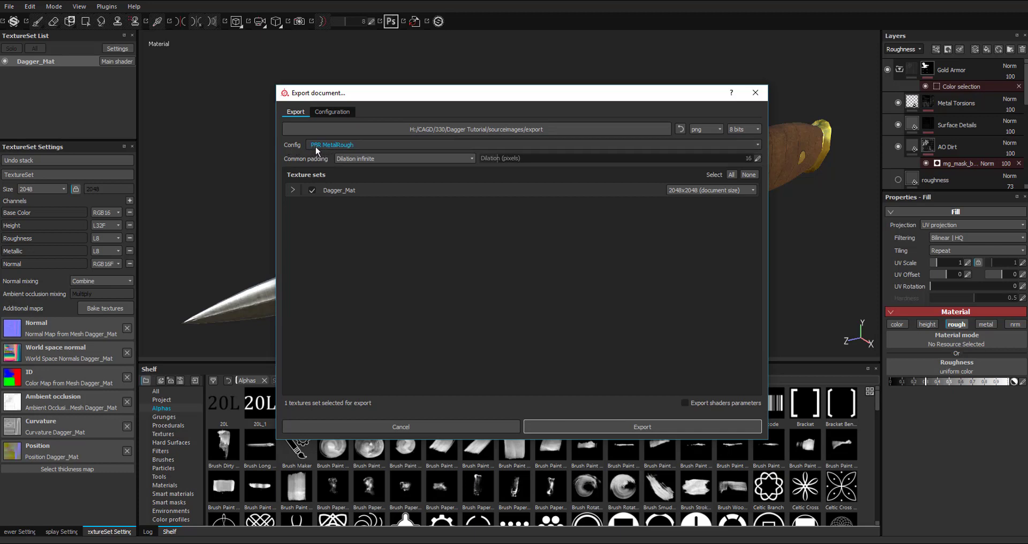
click(336, 143)
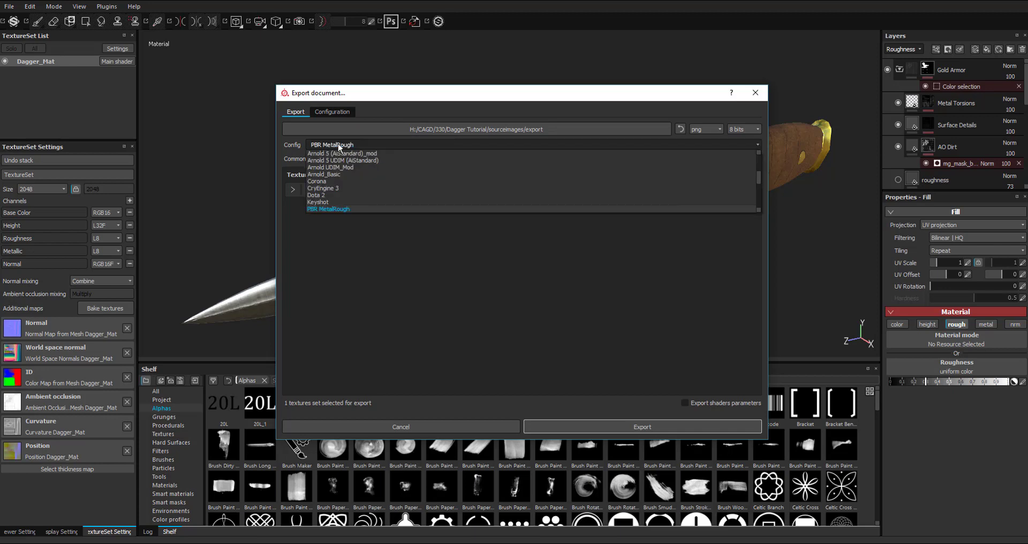
click(328, 208)
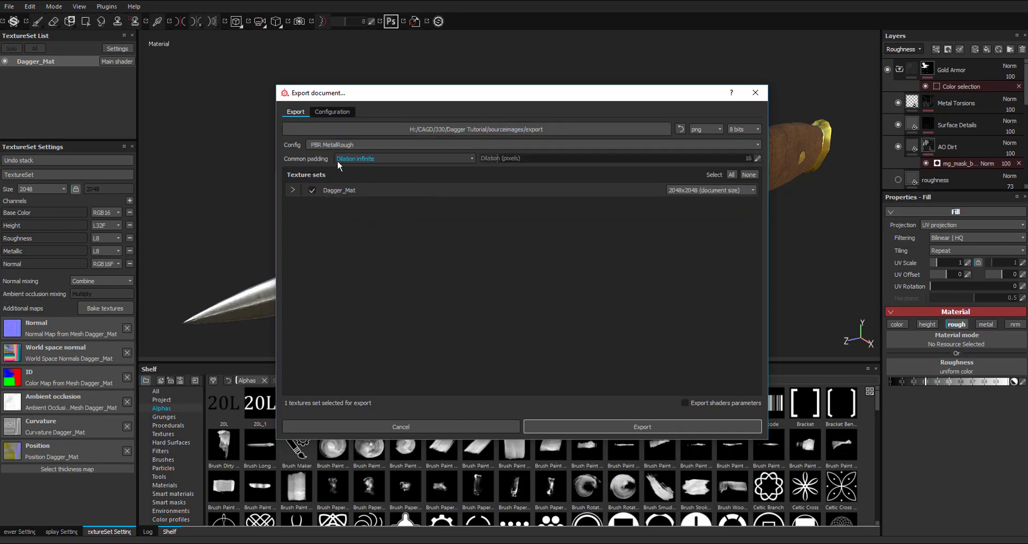
Step: Expand Dagger_Mat to list its six output maps and keep the 2048x2048 document size
click(293, 190)
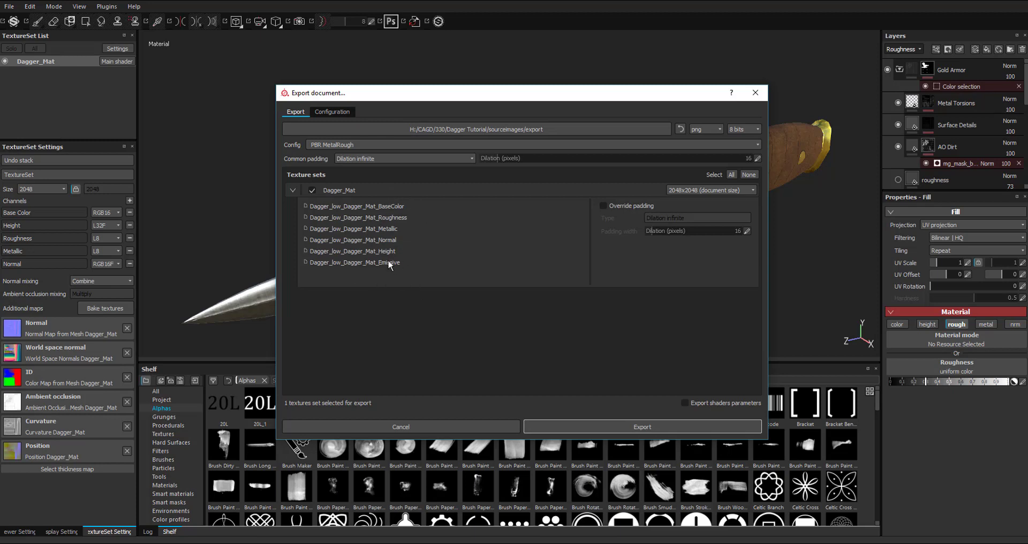
drag(585, 98, 528, 85)
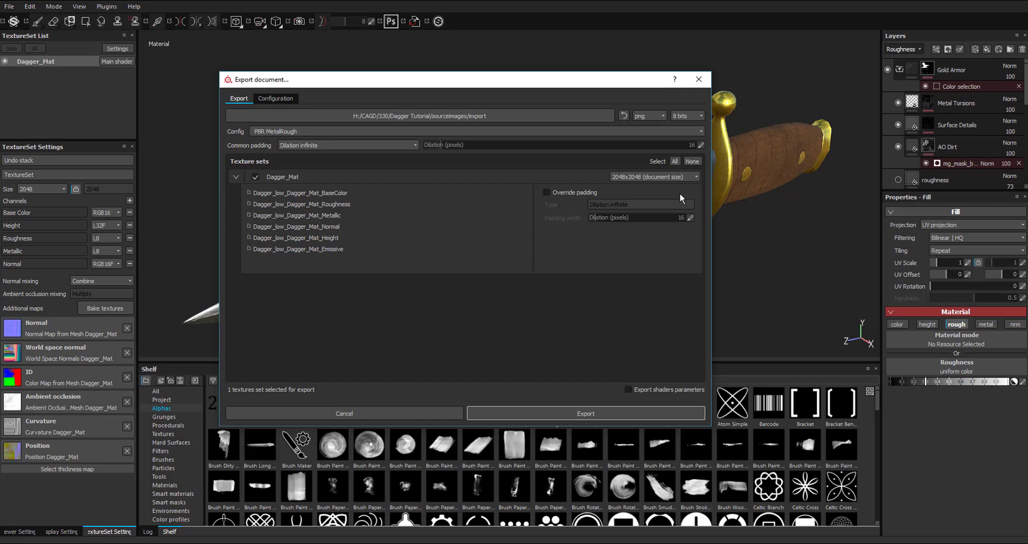
click(634, 178)
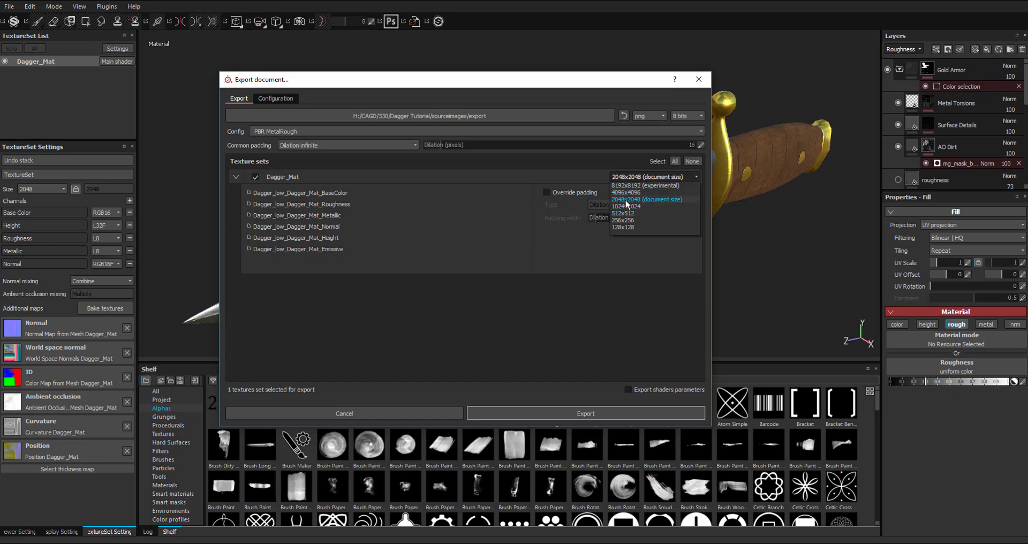
click(627, 200)
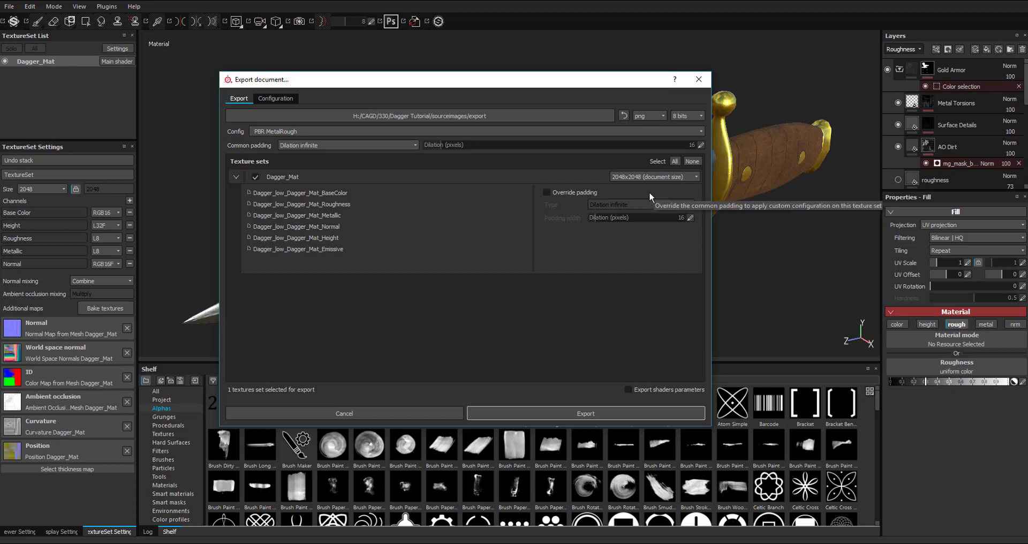
Step: Keep png as the export format and raise the bit depth from 8 to 16 bits
click(644, 117)
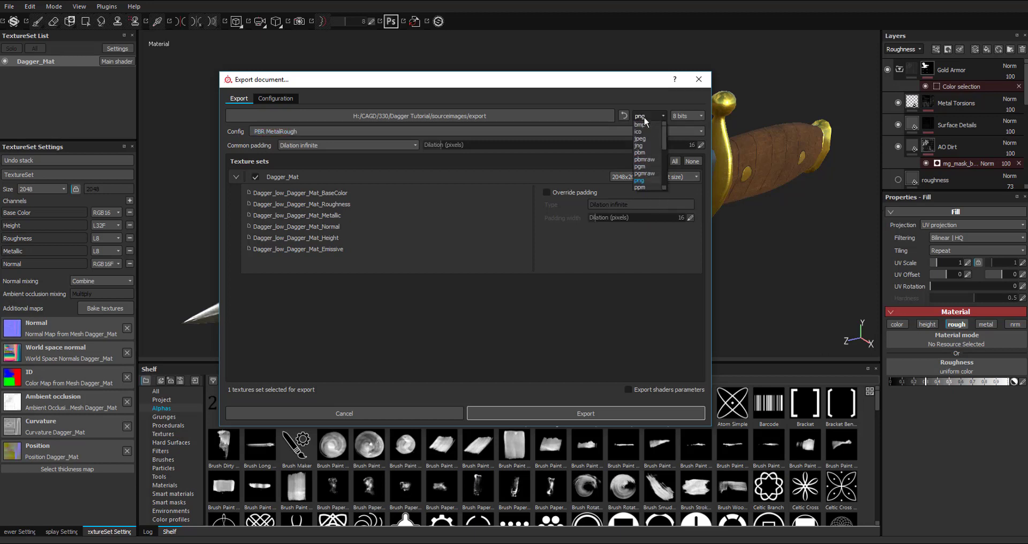
click(644, 180)
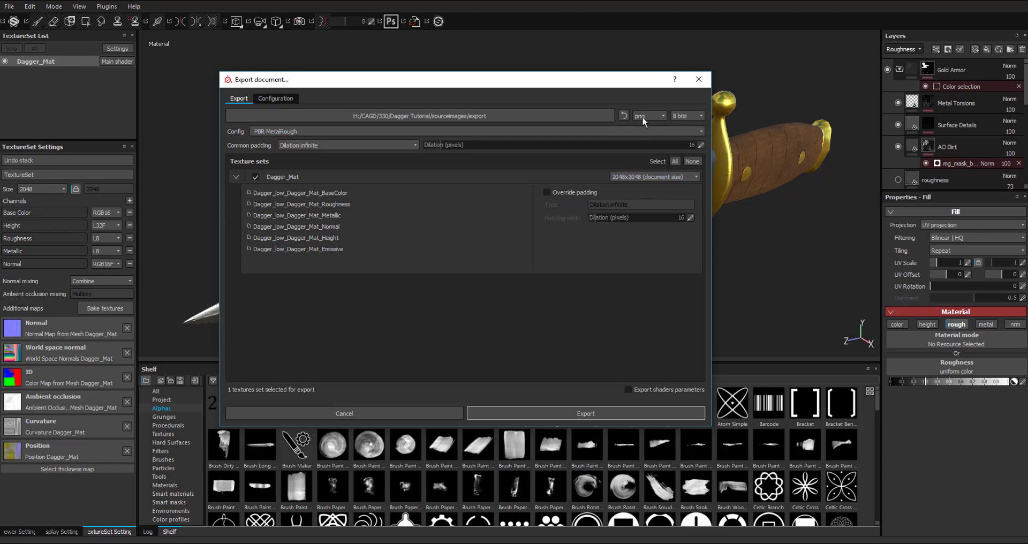
click(679, 115)
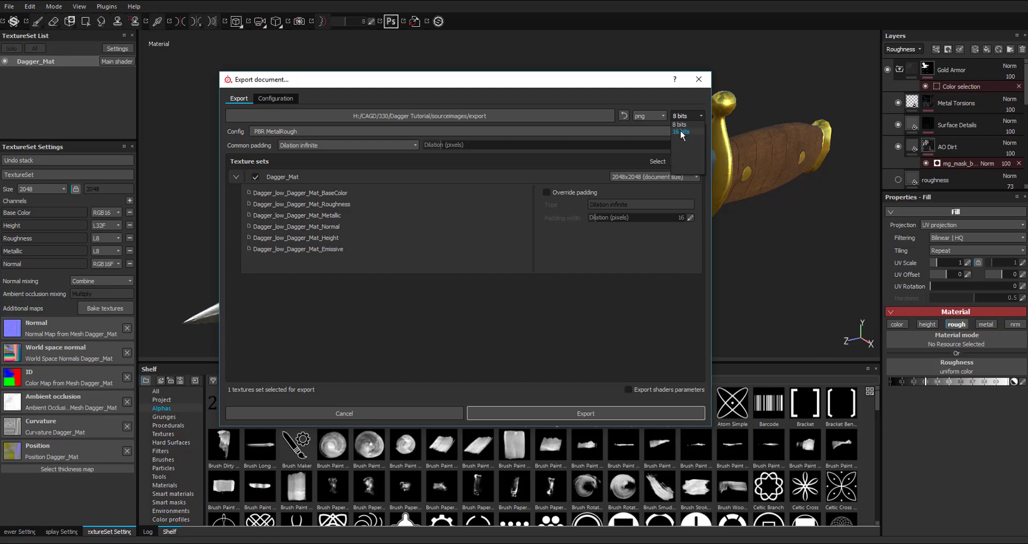
click(680, 129)
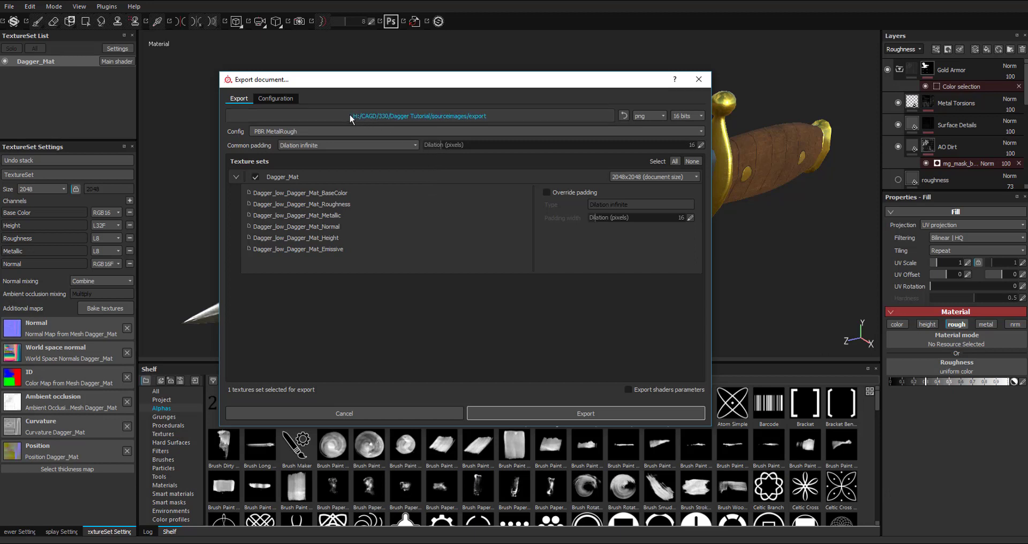
Step: Export the Dagger_Mat textures to sourceimages/export and open the resulting folder
click(470, 117)
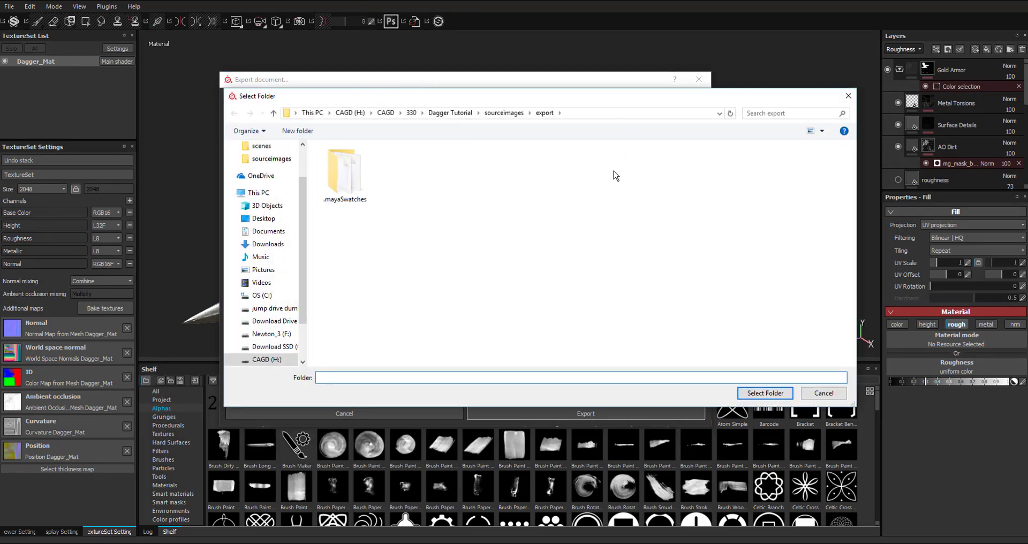
click(765, 393)
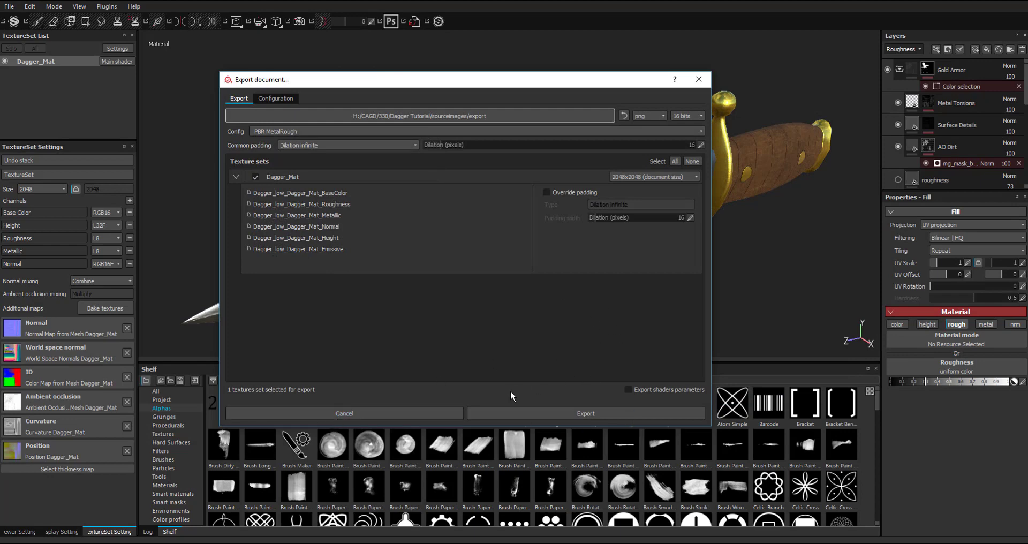
click(589, 415)
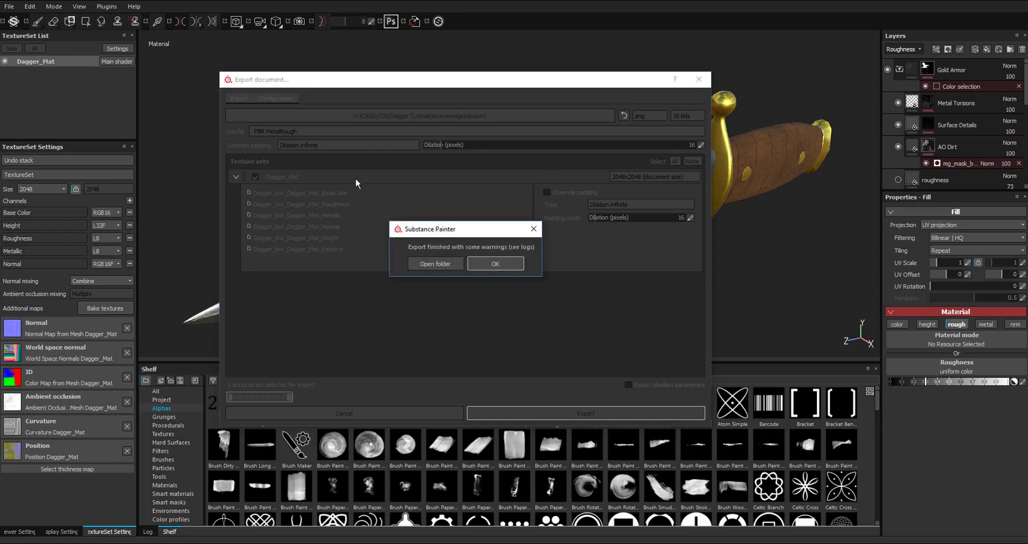
click(428, 265)
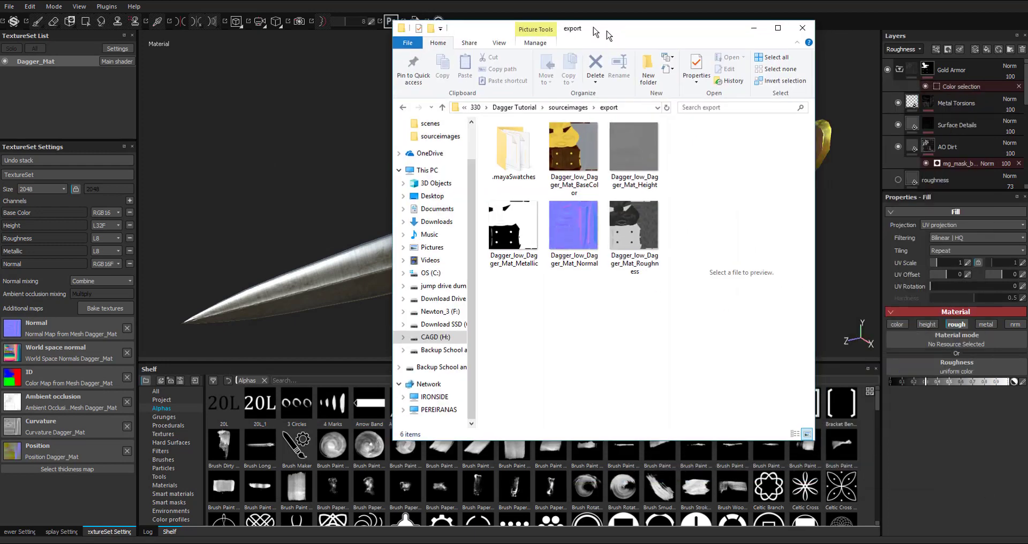
Step: Preview the exported BaseColor, Height, Metallic, Normal and Roughness maps, then leave File Explorer
drag(611, 32, 514, 54)
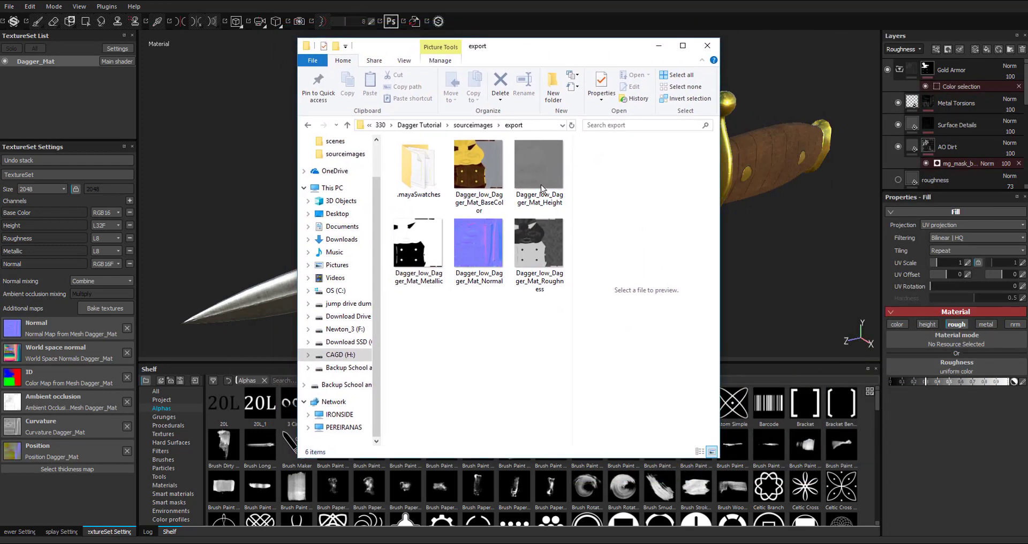
click(478, 165)
click(563, 160)
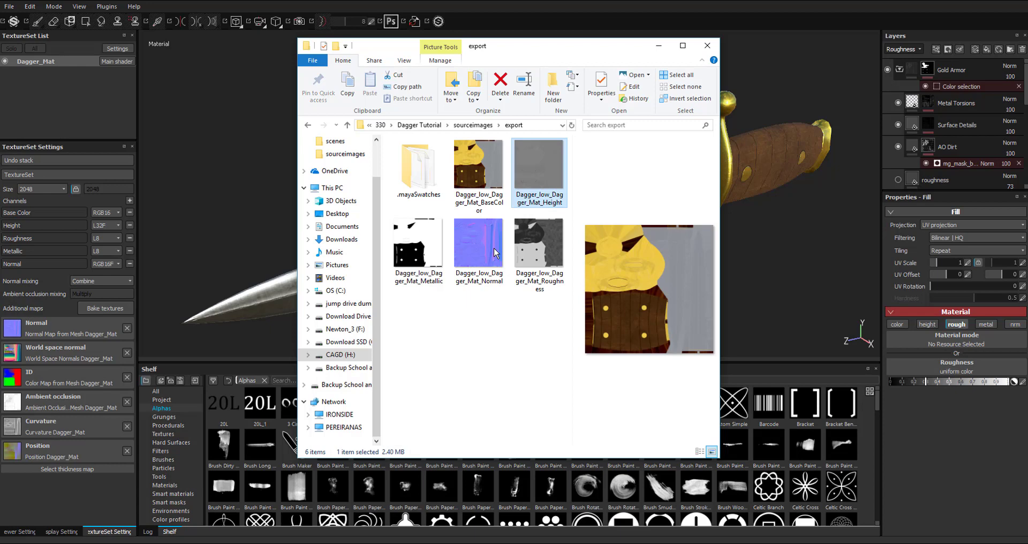
click(424, 265)
click(472, 241)
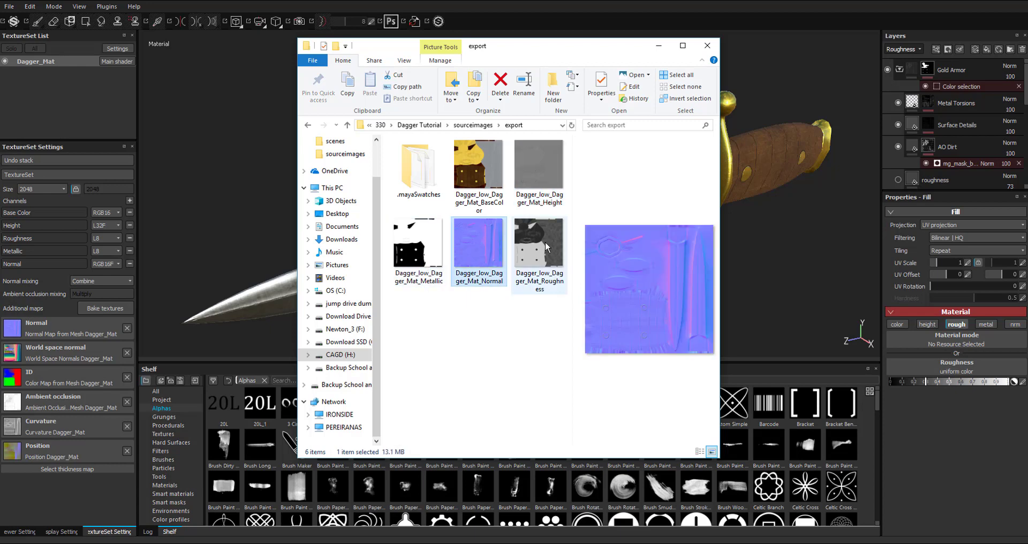
click(546, 247)
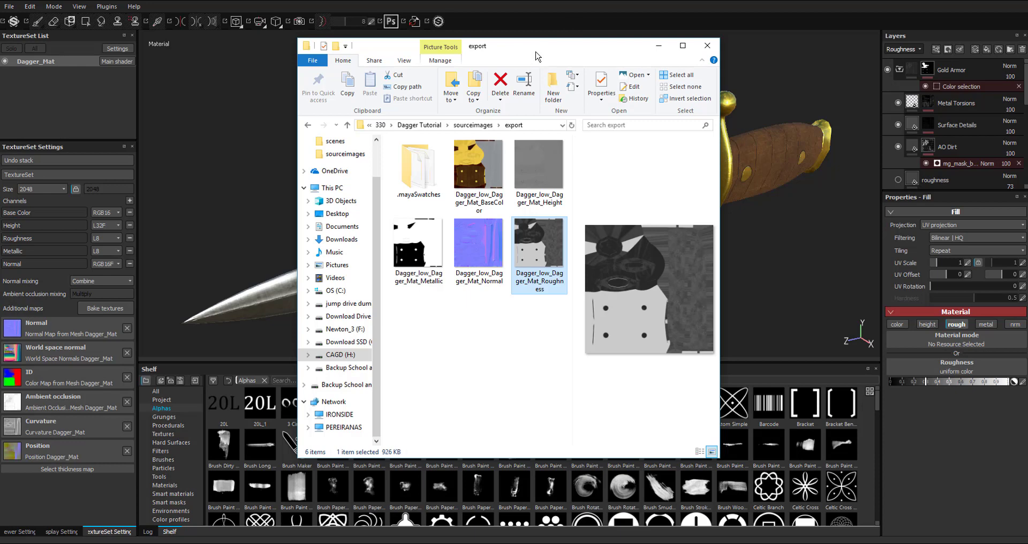
key(alt+Tab)
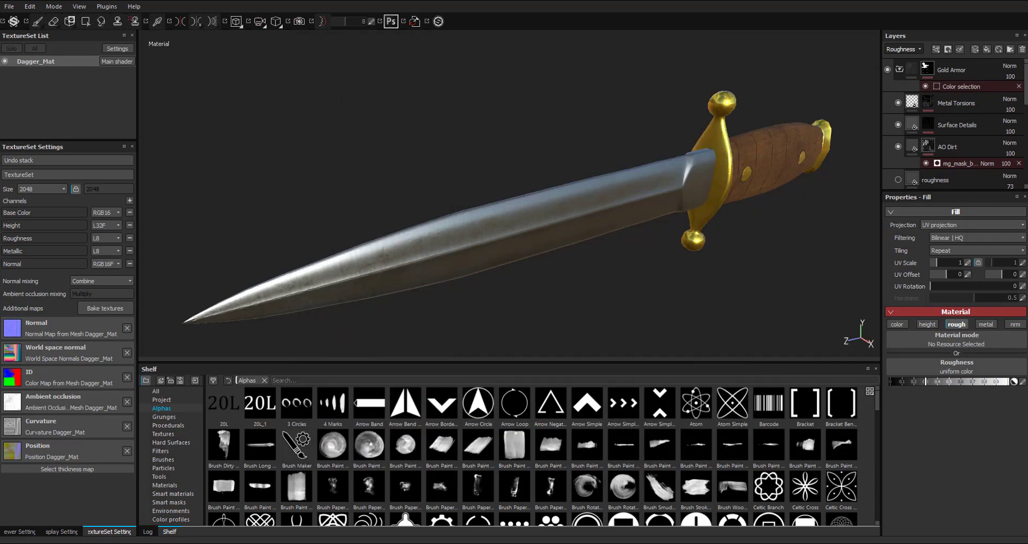
Step: In Maya, expand dagger_v1_low, dagger_v1_high and dagger_v1_id and select their nine part meshes
key(alt+Tab)
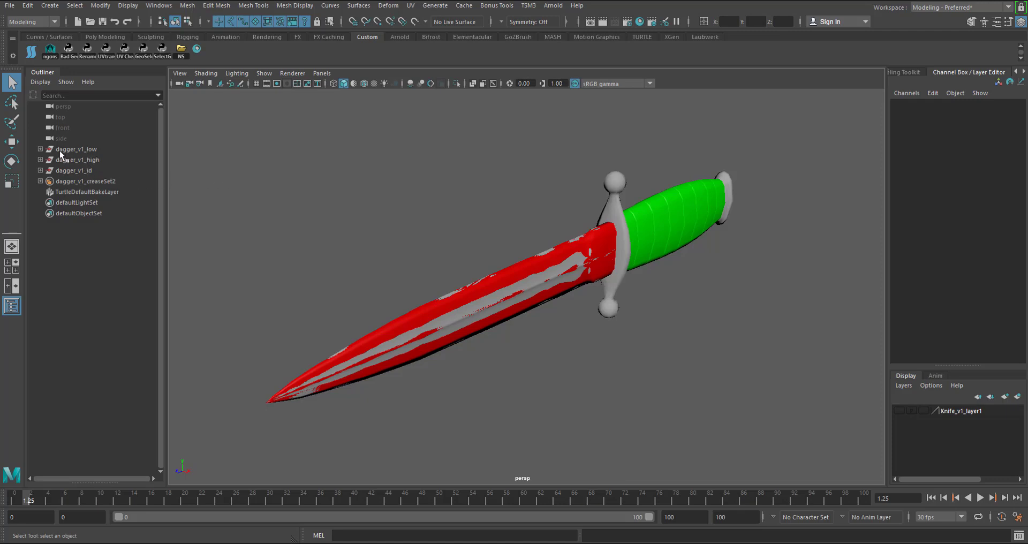
click(40, 149)
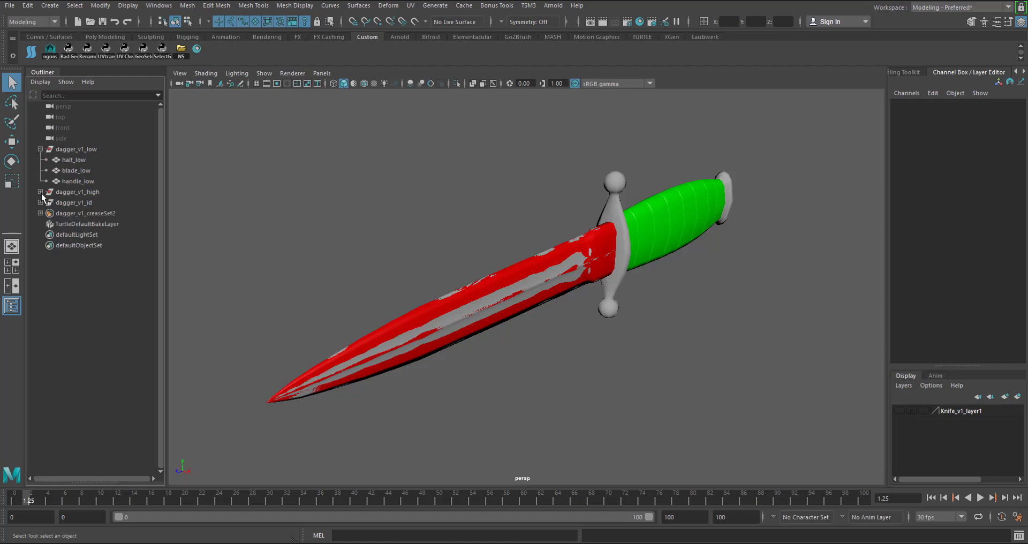
click(40, 192)
click(40, 234)
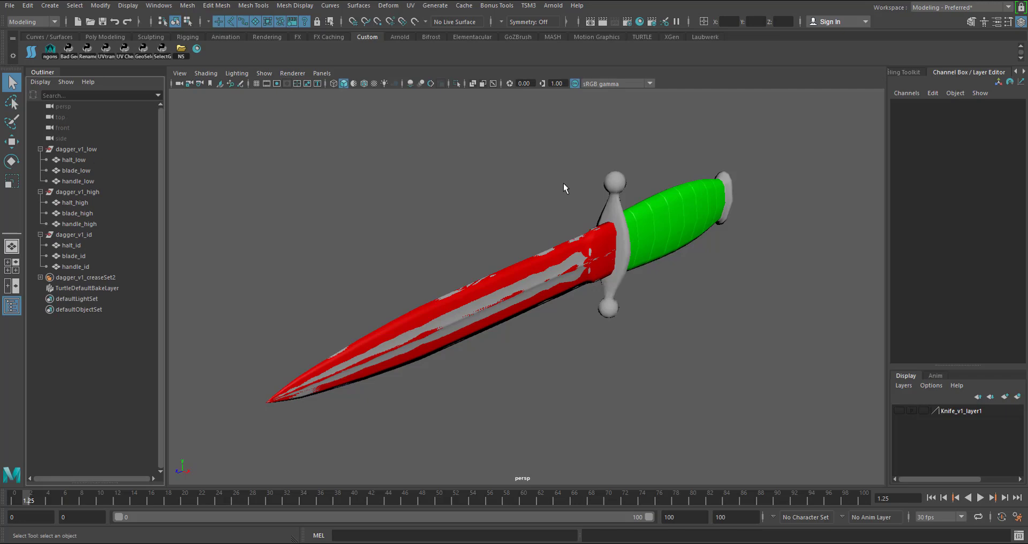
drag(571, 160, 692, 330)
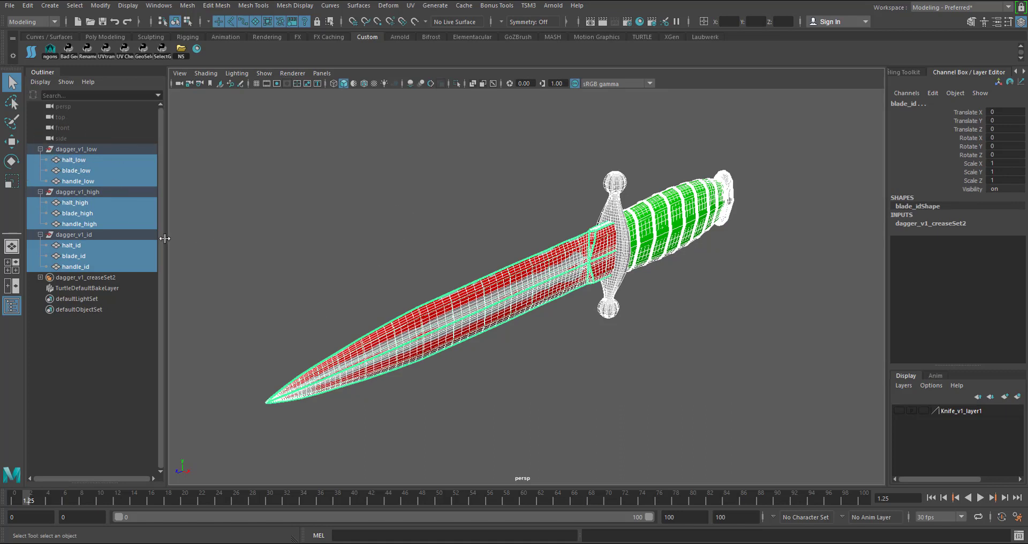
Step: Collapse the groups and hide dagger_v1_high and dagger_v1_id with Ctrl+H
click(40, 191)
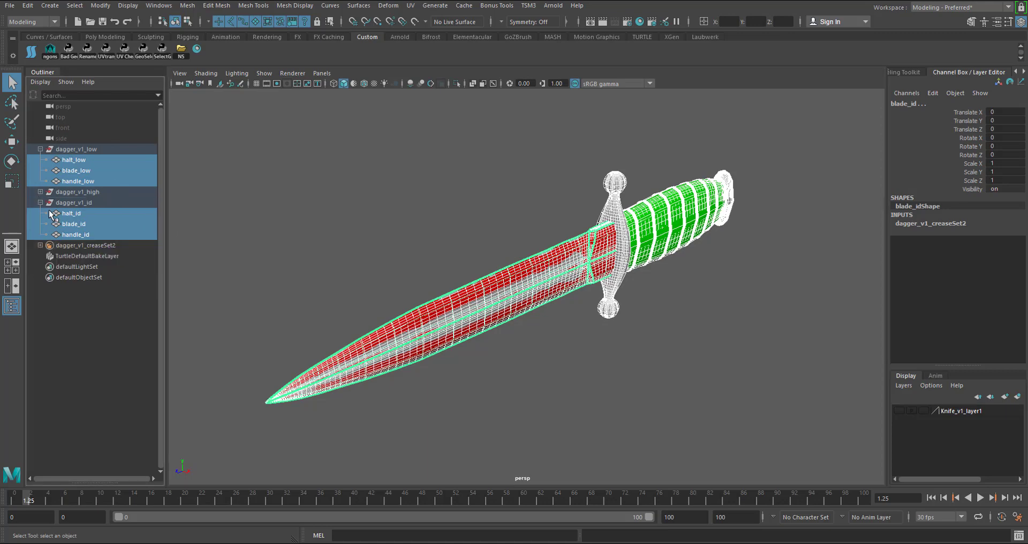
click(40, 202)
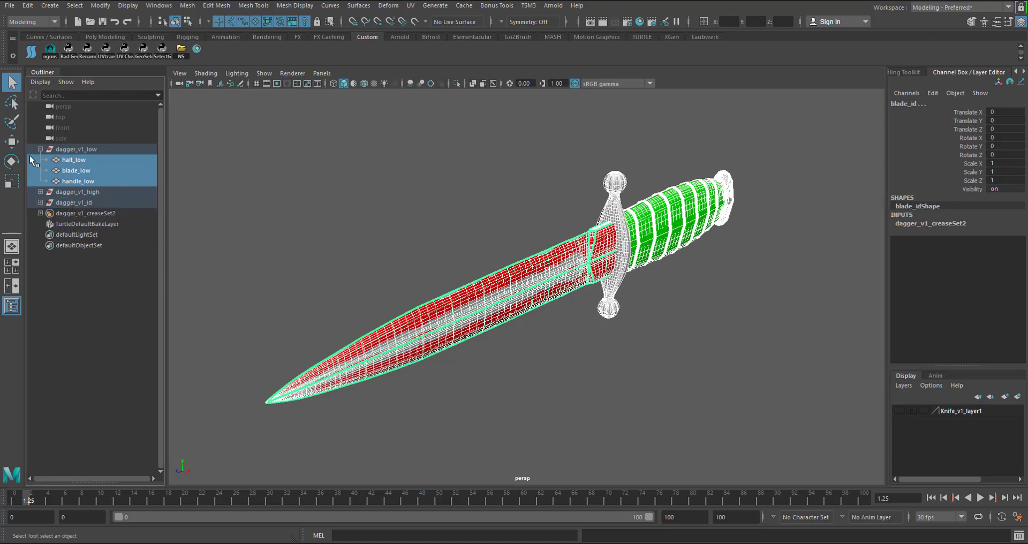
click(99, 149)
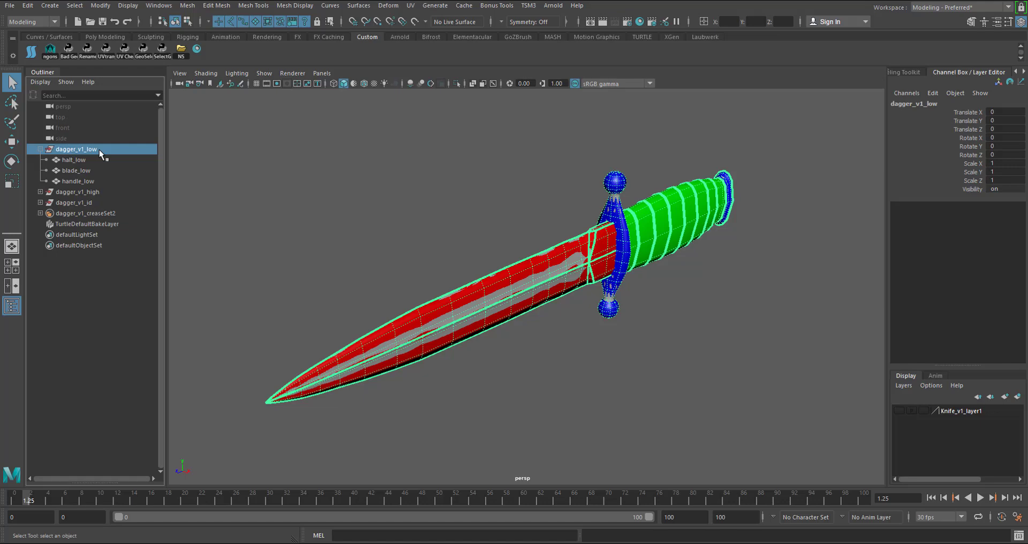
click(79, 191)
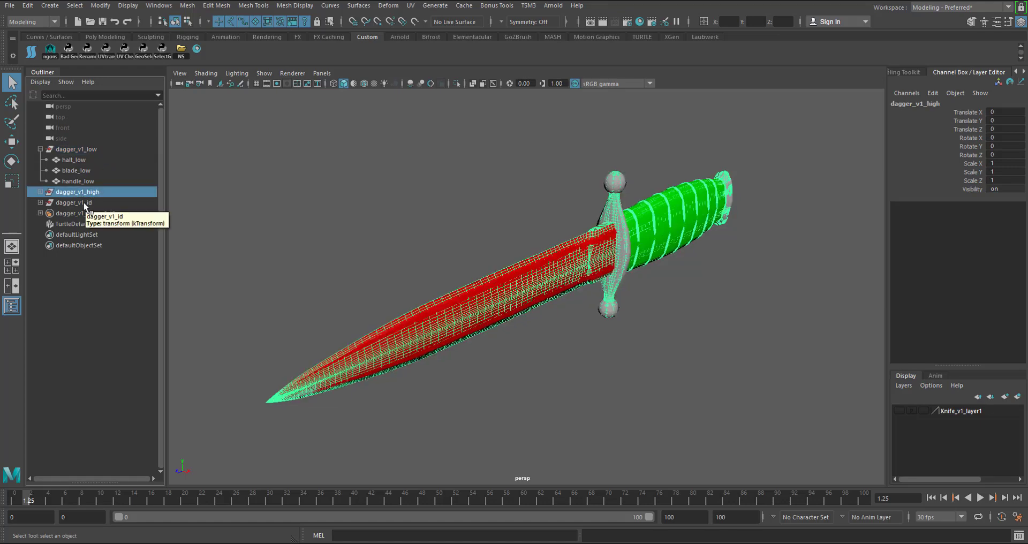
shift+click(85, 203)
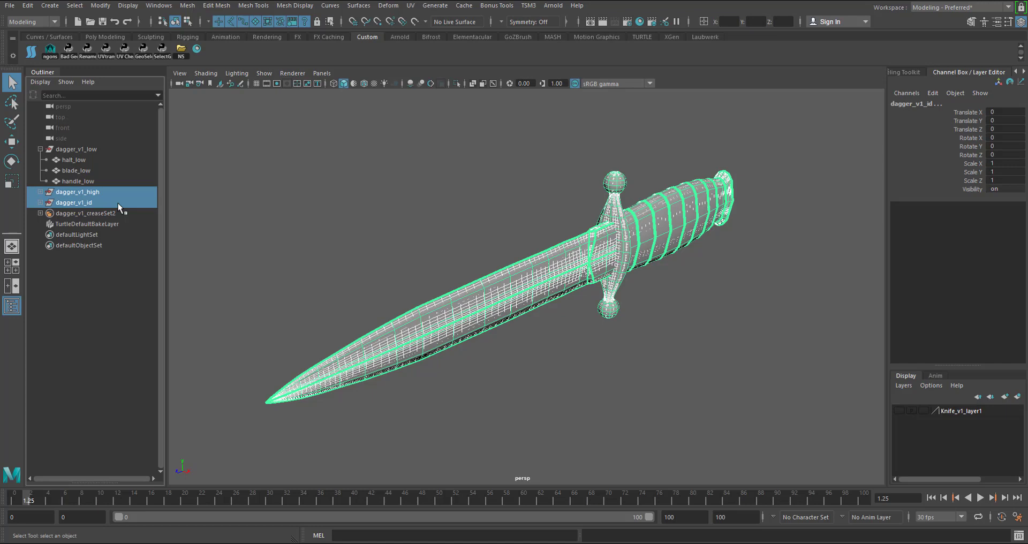
key(ctrl+h)
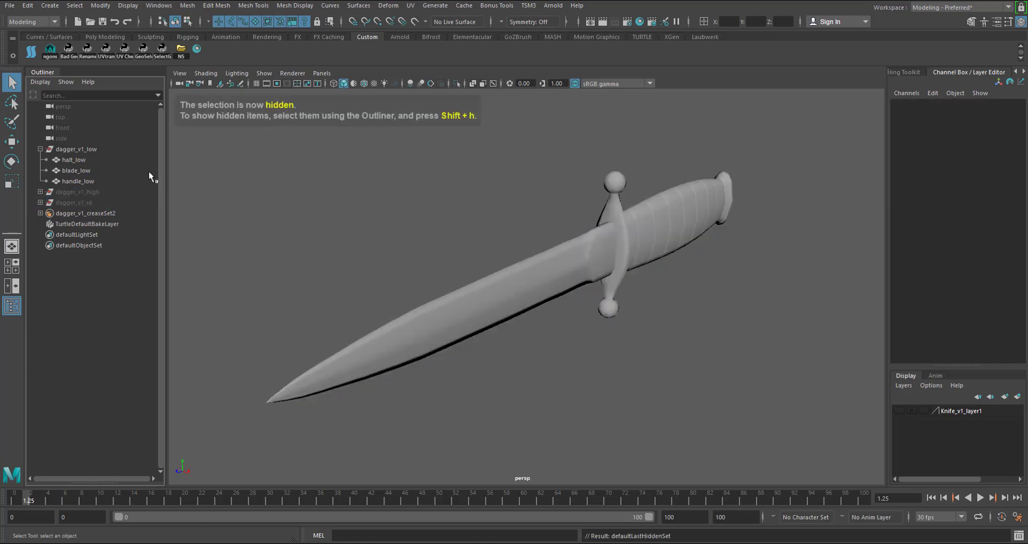
Step: Reselect dagger_v1_high and dagger_v1_id and unhide them with Shift+H
click(972, 411)
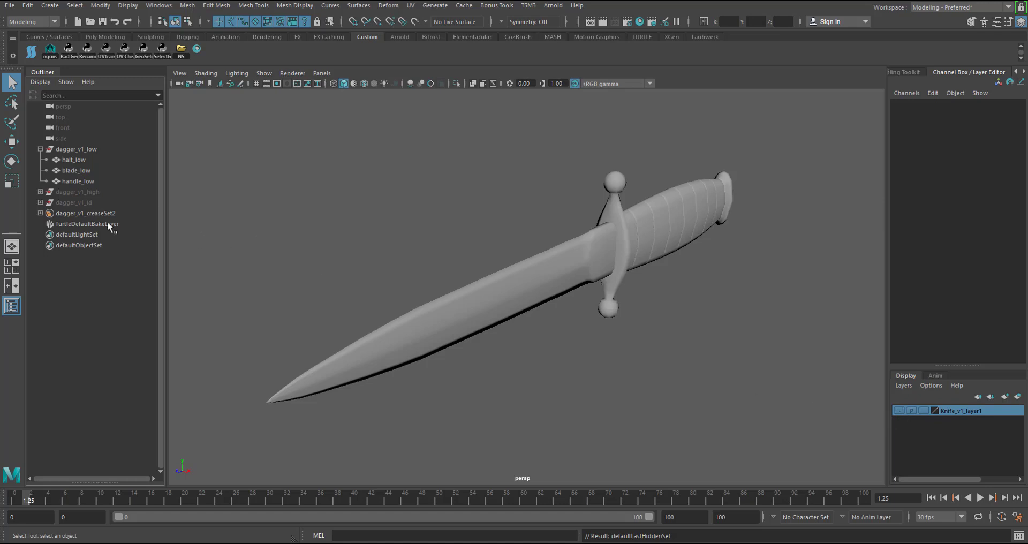
click(92, 192)
shift+click(85, 202)
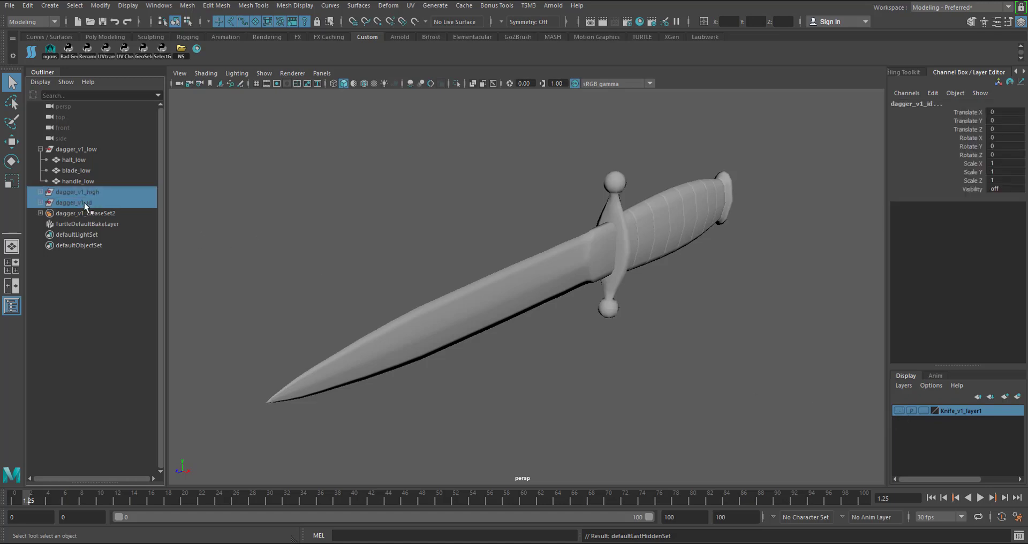
key(shift+h)
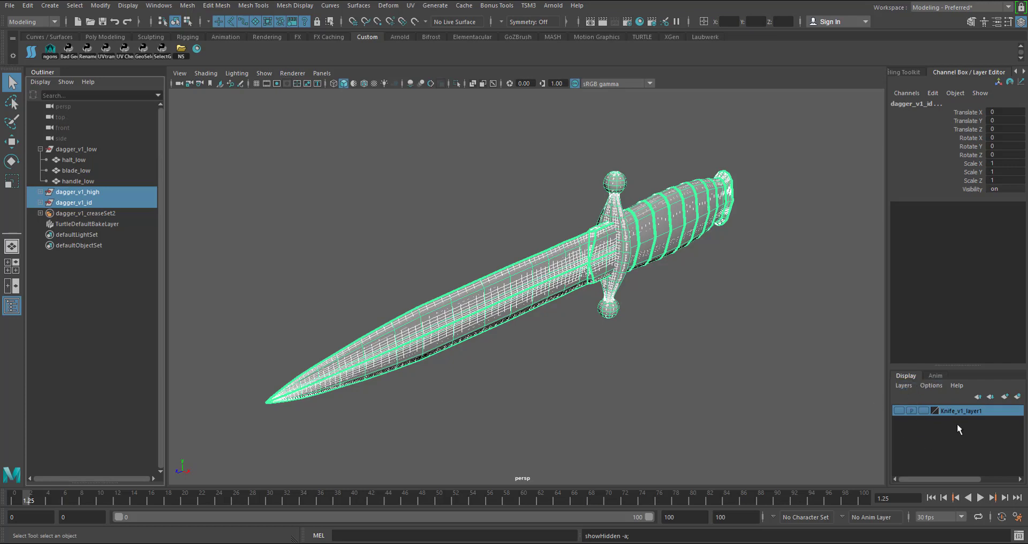
Step: Create a new display layer from the selected high and id meshes and turn its visibility off
click(1017, 397)
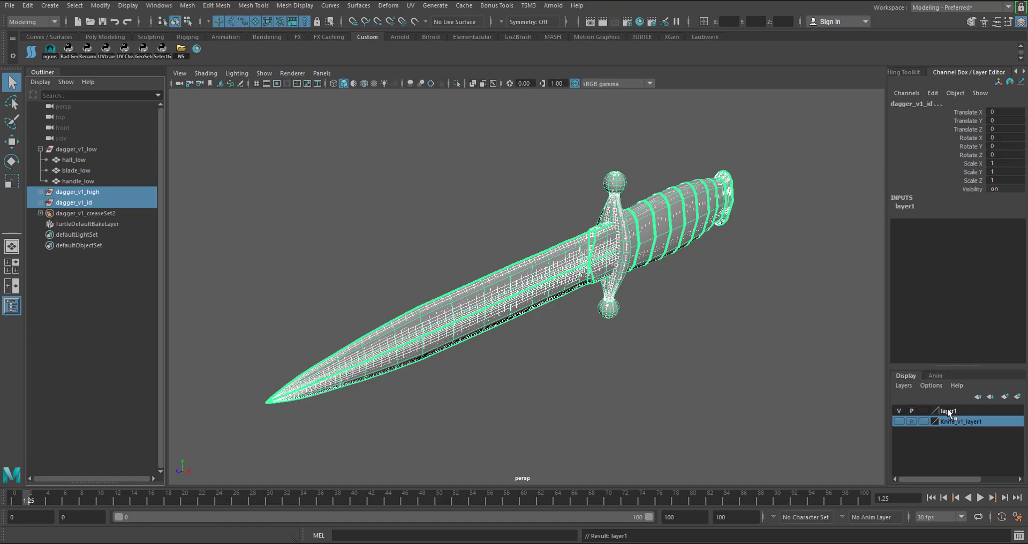
click(899, 411)
click(899, 410)
click(899, 410)
click(899, 410)
click(899, 411)
click(899, 411)
click(899, 411)
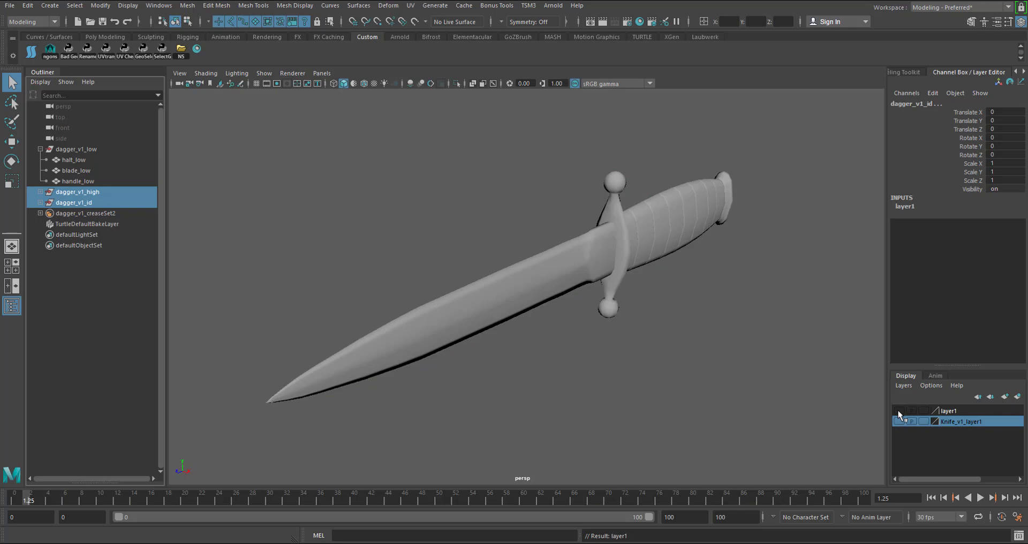
click(899, 411)
click(899, 411)
Step: Rename layer1 to knife_layer and save the change
click(956, 411)
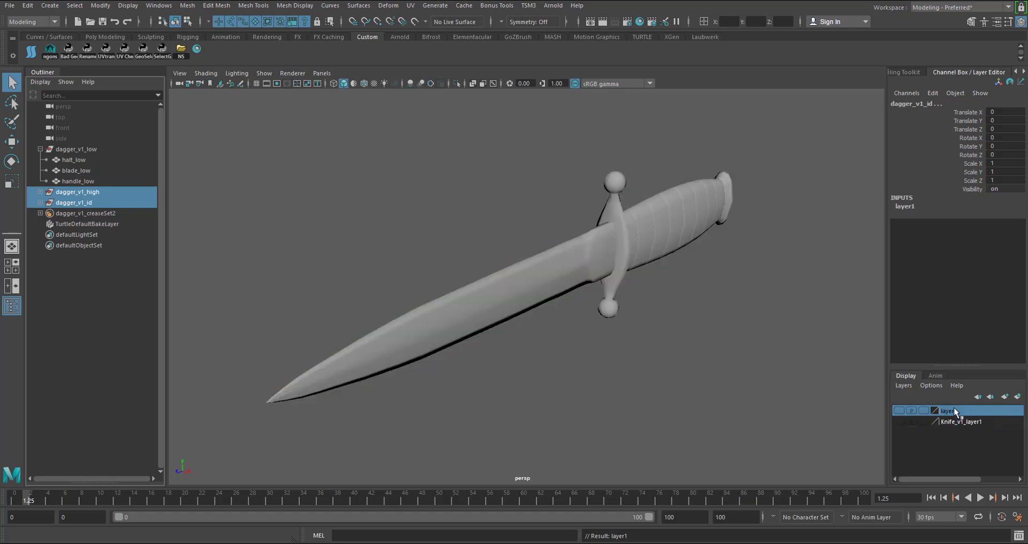
right_click(955, 410)
double_click(943, 413)
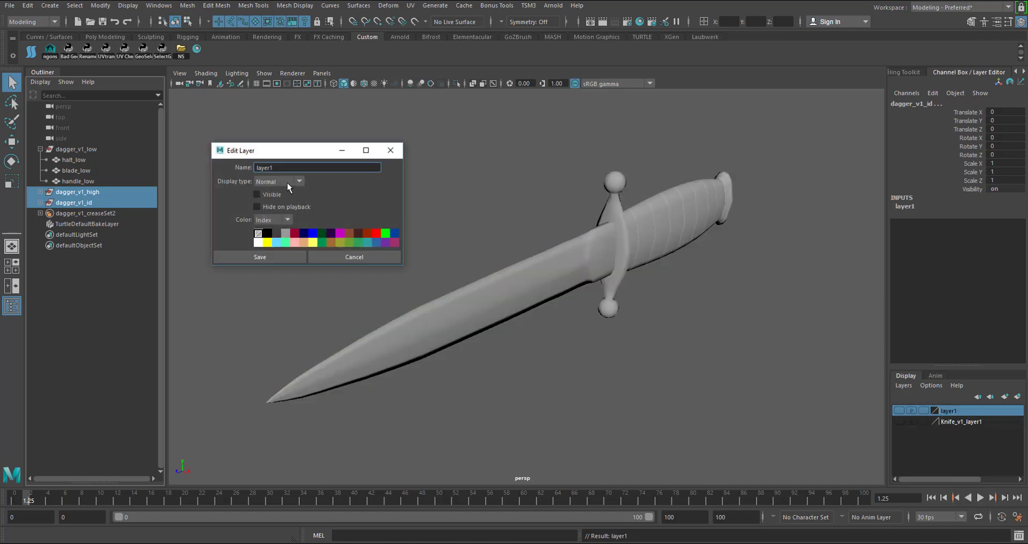
drag(271, 168, 220, 167)
text(noi)
key(BackSpace)
text(ife laye)
key(BackSpace)
text(_)
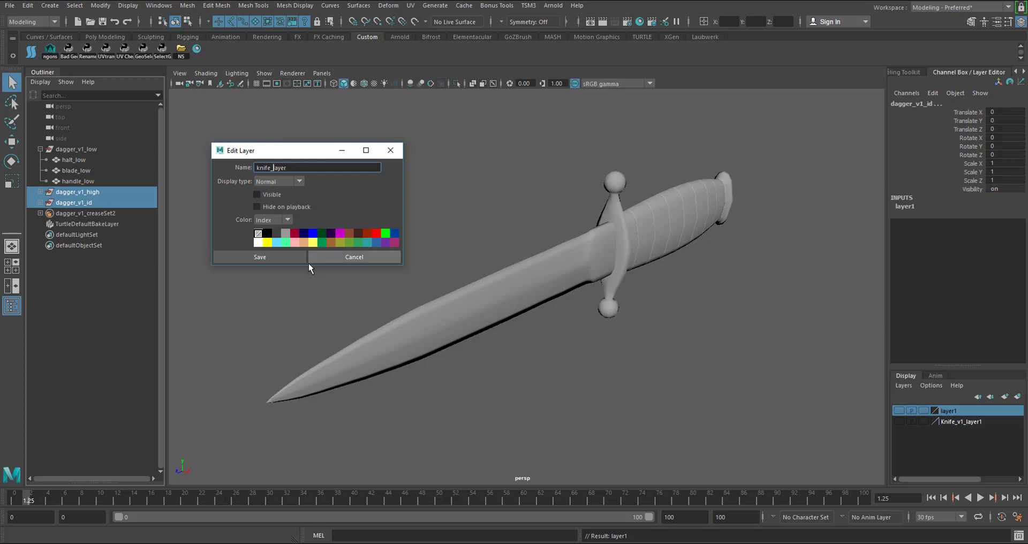
click(295, 257)
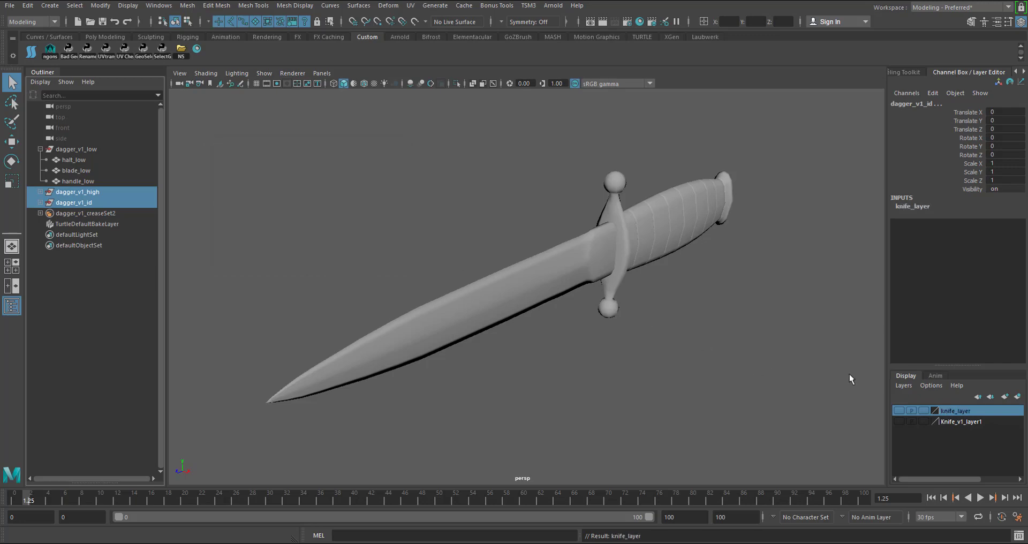
Step: With knife_layer hidden, select halt_low, blade_low and handle_low and bring up the handle's marking menu
click(898, 410)
click(897, 410)
click(898, 409)
drag(76, 159, 84, 182)
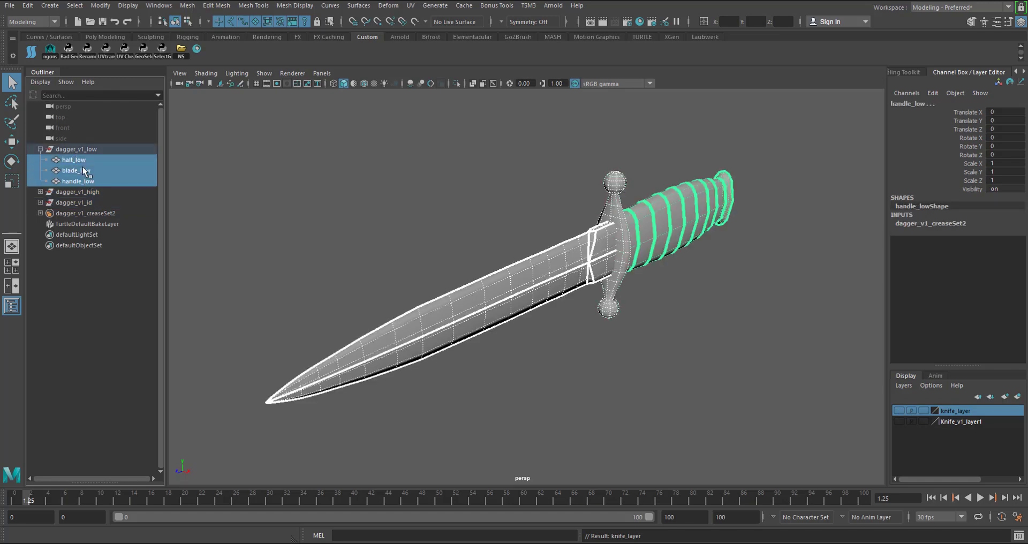
middle_drag(84, 170, 134, 209)
right_click(715, 186)
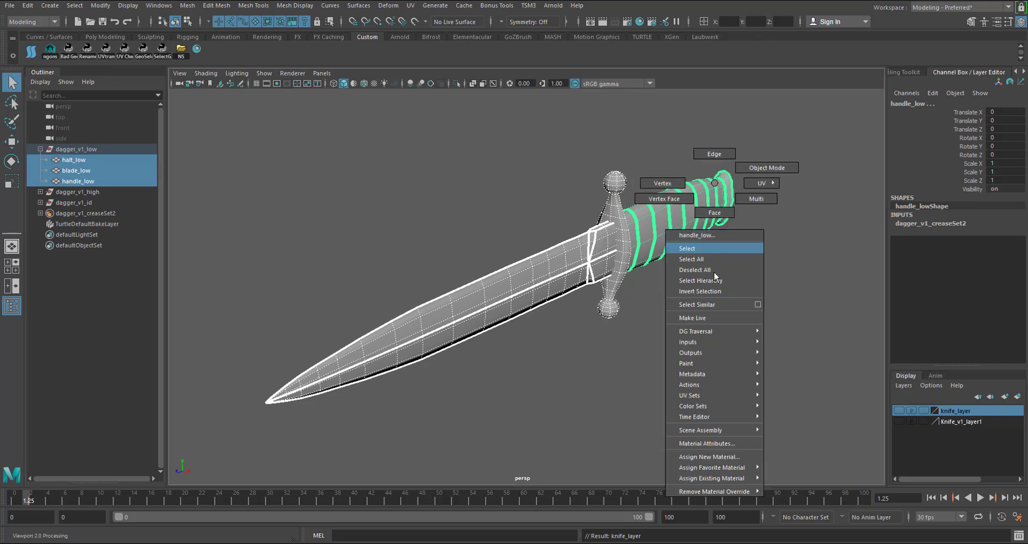
Step: Assign a new Arnold aiStandardSurface material to the three low-poly dagger pieces
click(720, 457)
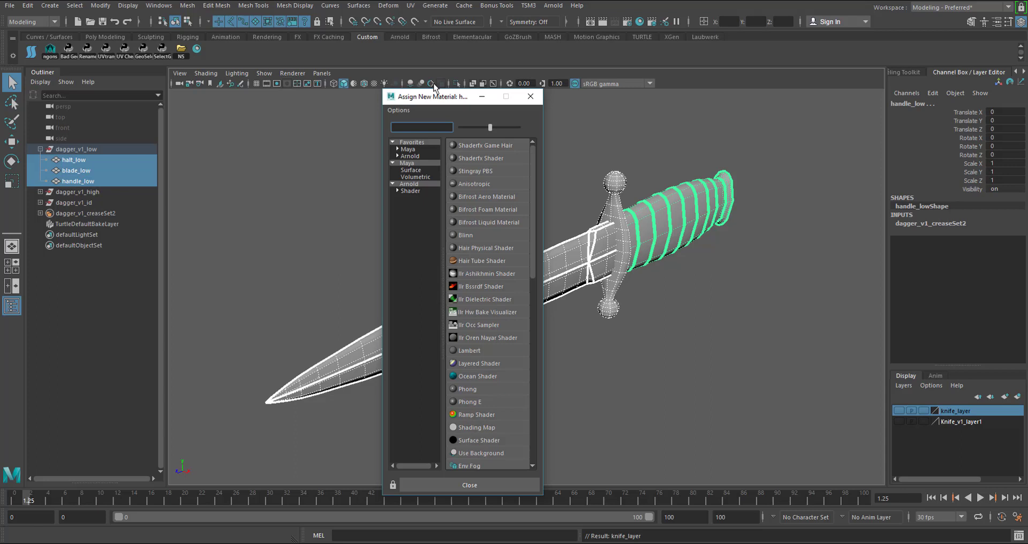
drag(426, 98, 465, 93)
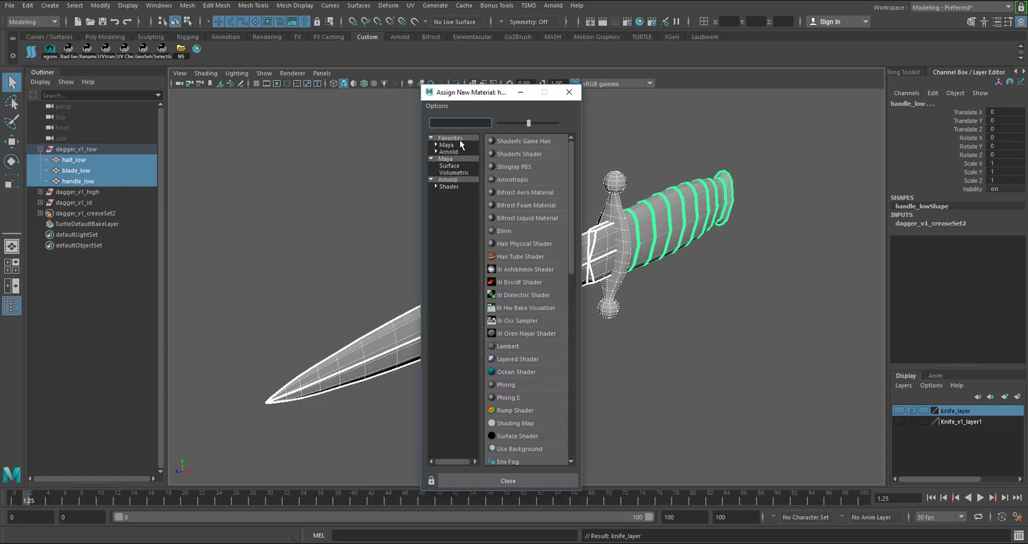
click(445, 186)
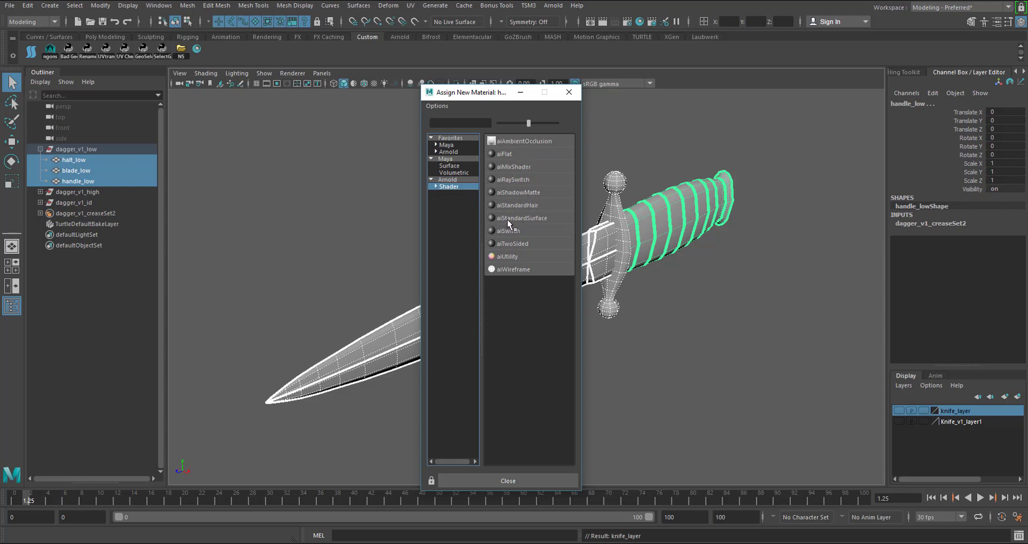
click(522, 218)
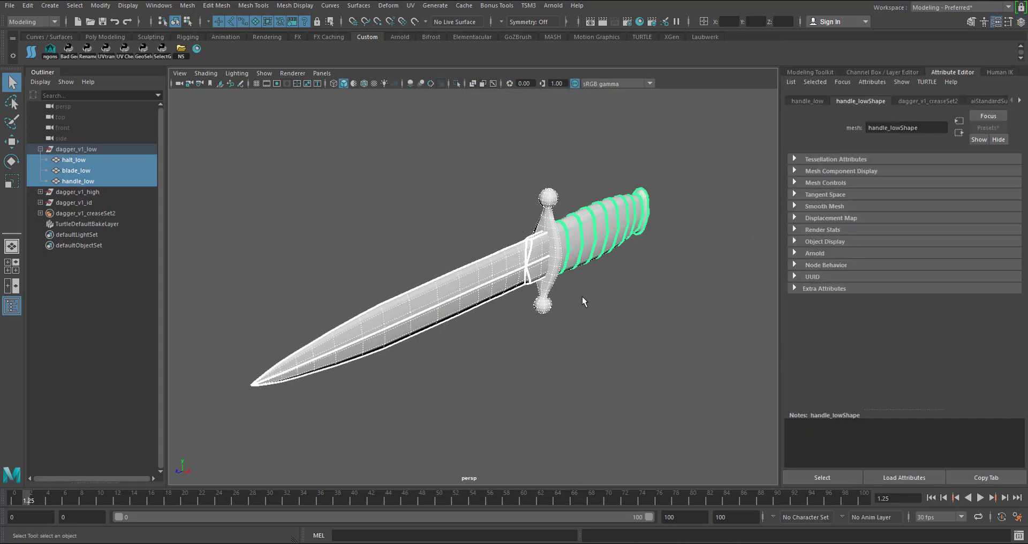
alt+drag(569, 294, 589, 289)
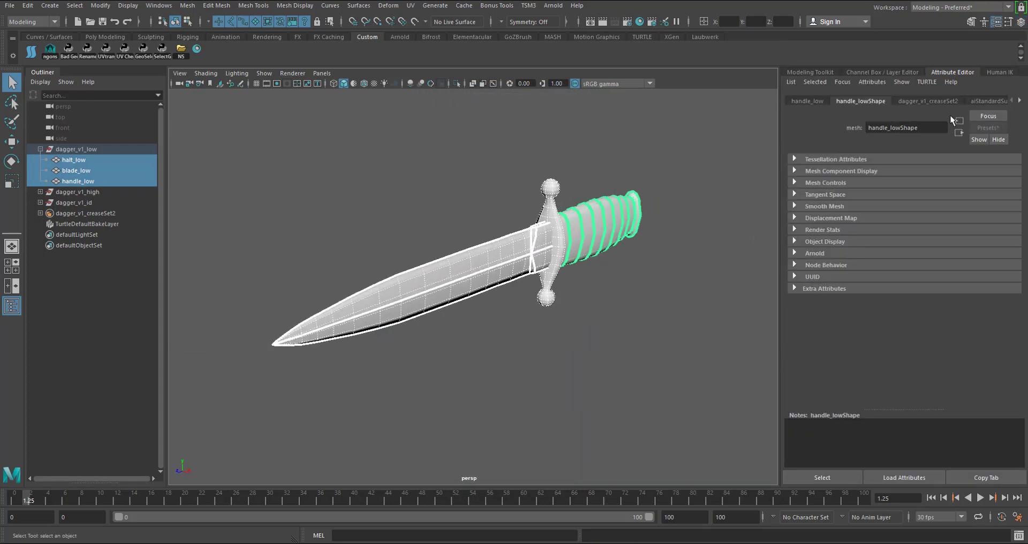
Step: Rename the aiStandardSurface1 material to Dagger_MAT in the Attribute Editor
click(1021, 103)
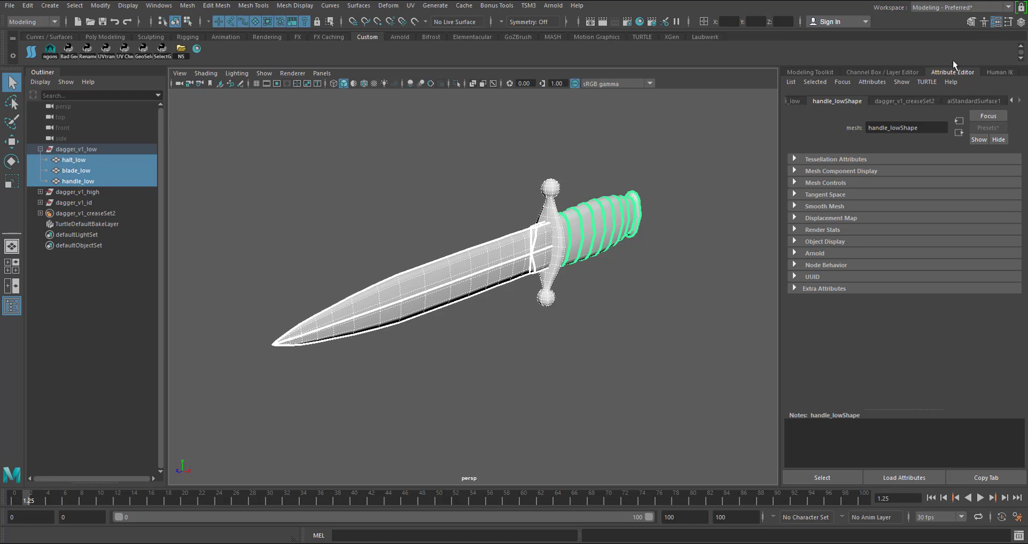
click(981, 101)
click(1001, 118)
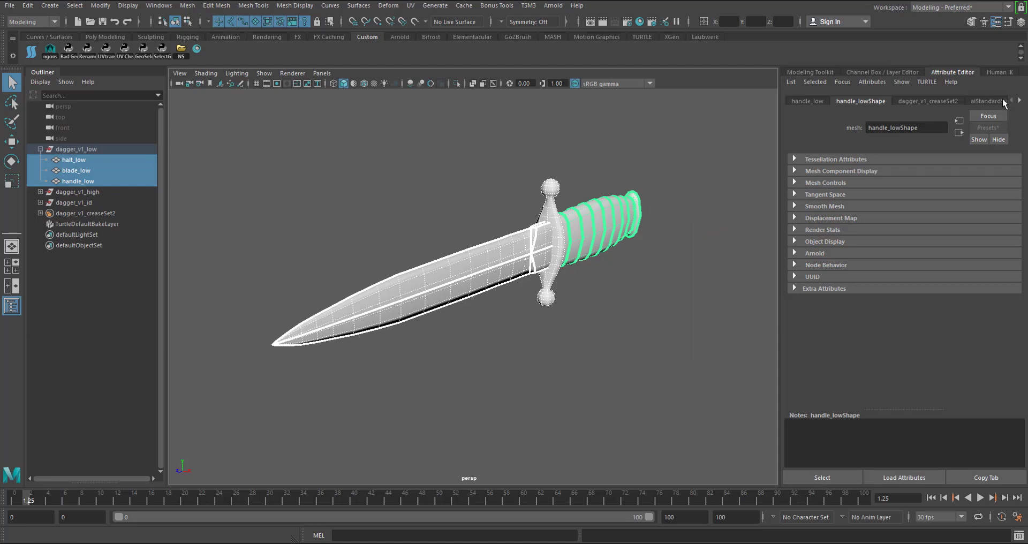
click(1020, 101)
click(991, 102)
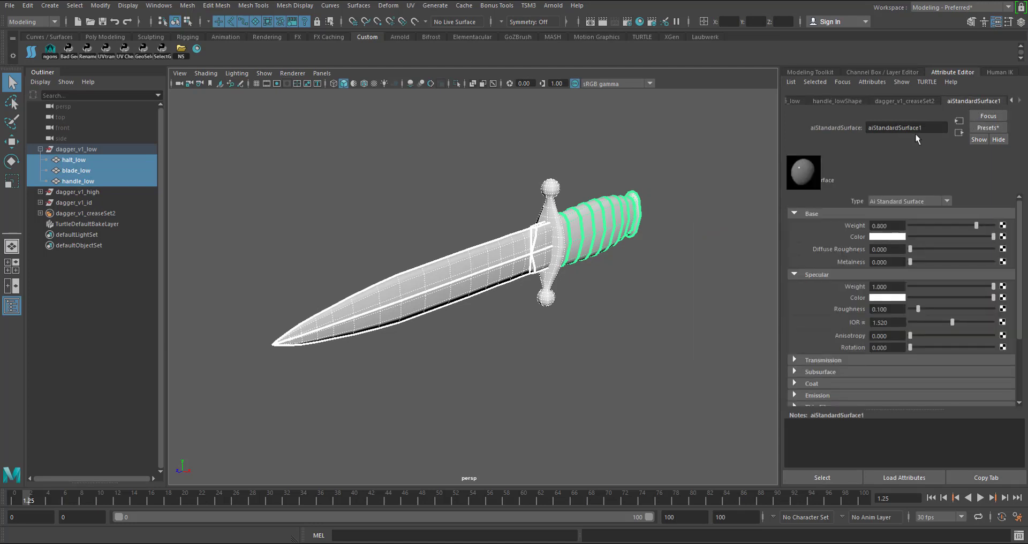
drag(927, 126, 856, 123)
key(BackSpace)
text(Dagger MAT)
key(Return)
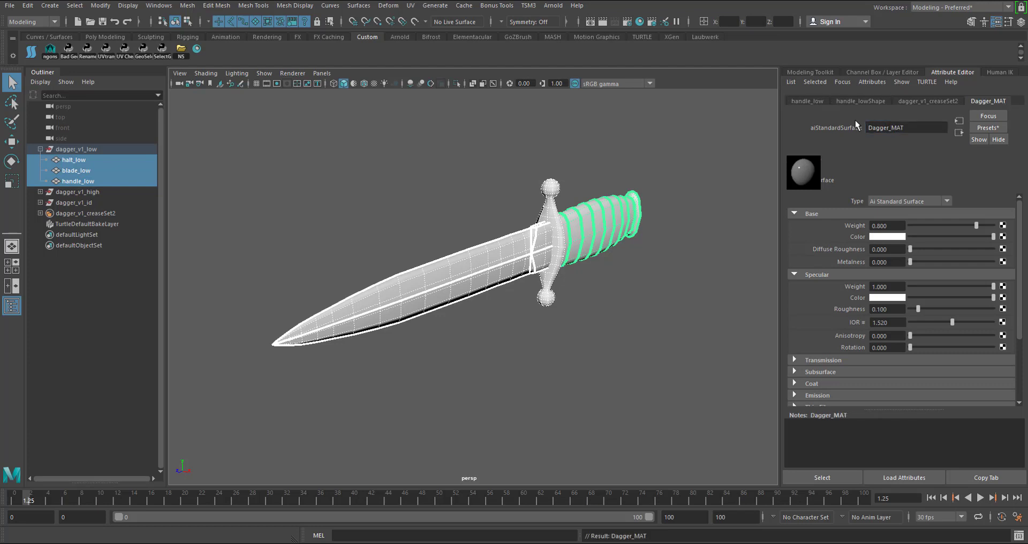
Step: Create a file1 node on Dagger_MAT's Base Color loading sourceimages\export\Dagger_low_Dagger_Mat_BaseColor.png
click(1003, 238)
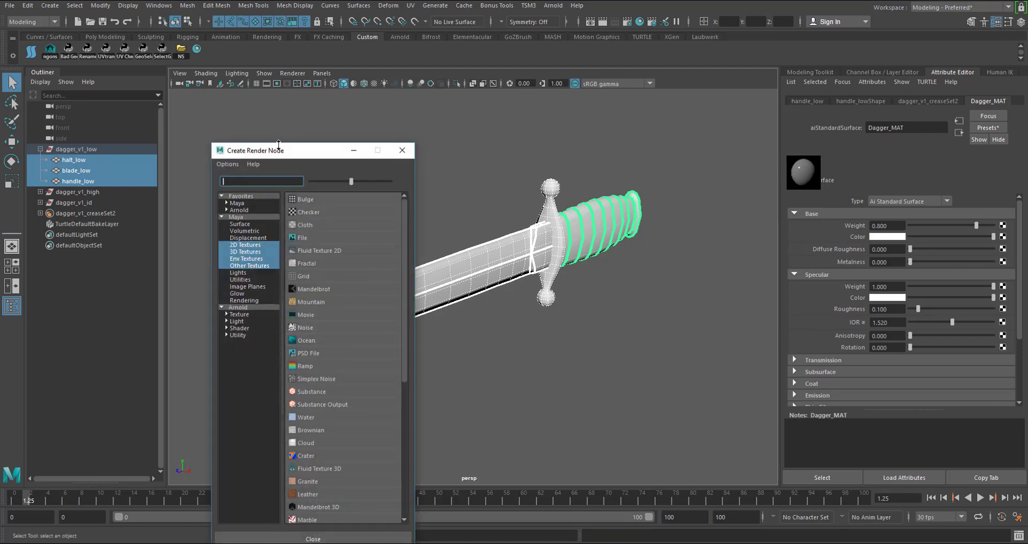
drag(281, 146, 533, 86)
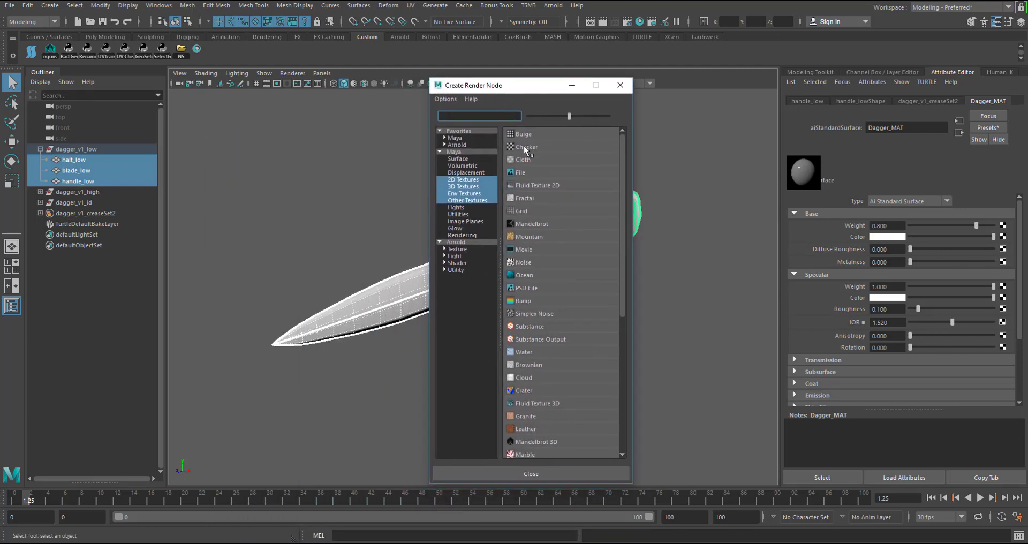
click(519, 173)
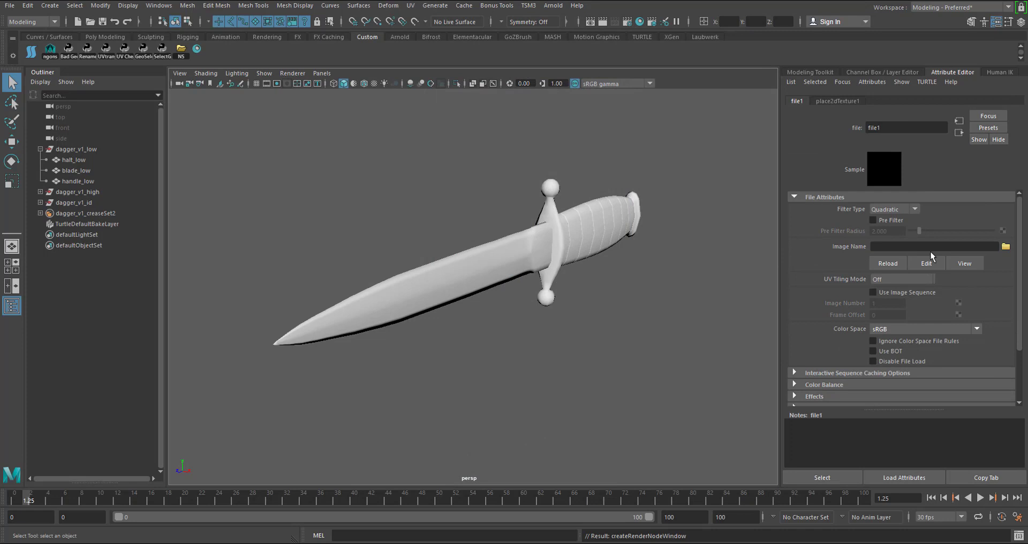
click(1006, 247)
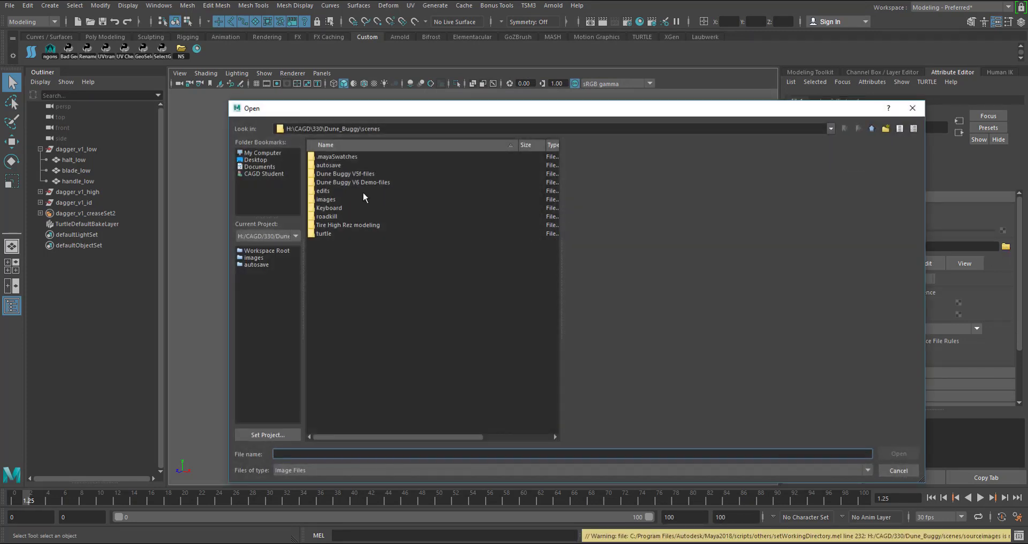
click(321, 128)
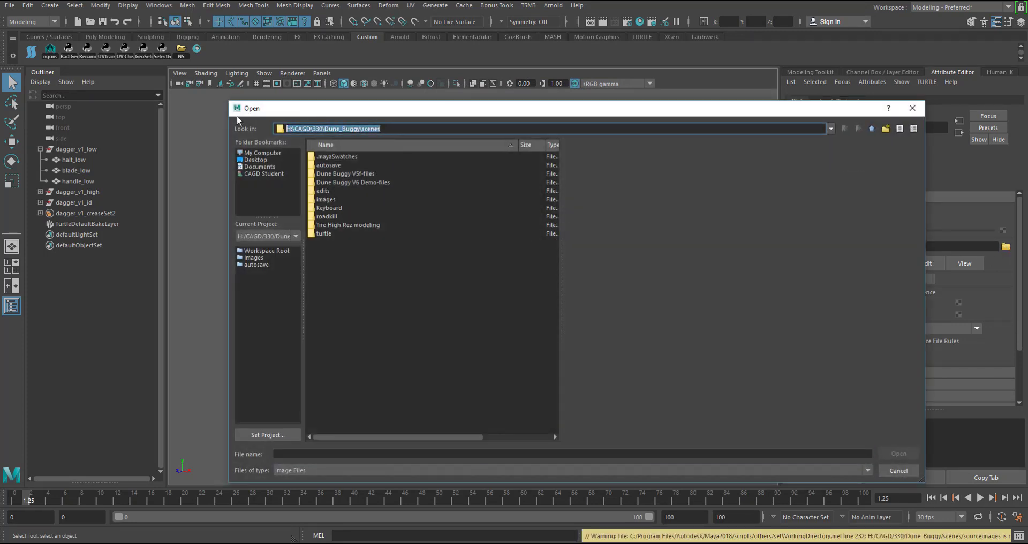
text(H:\CAGD\330\Dagger Tutorial\sourceimages\export)
click(278, 138)
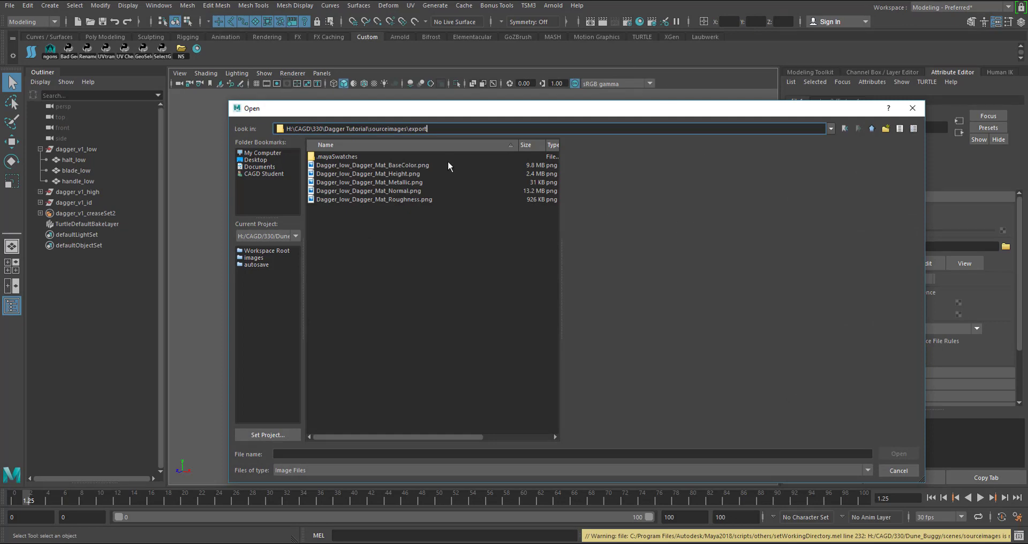
click(385, 166)
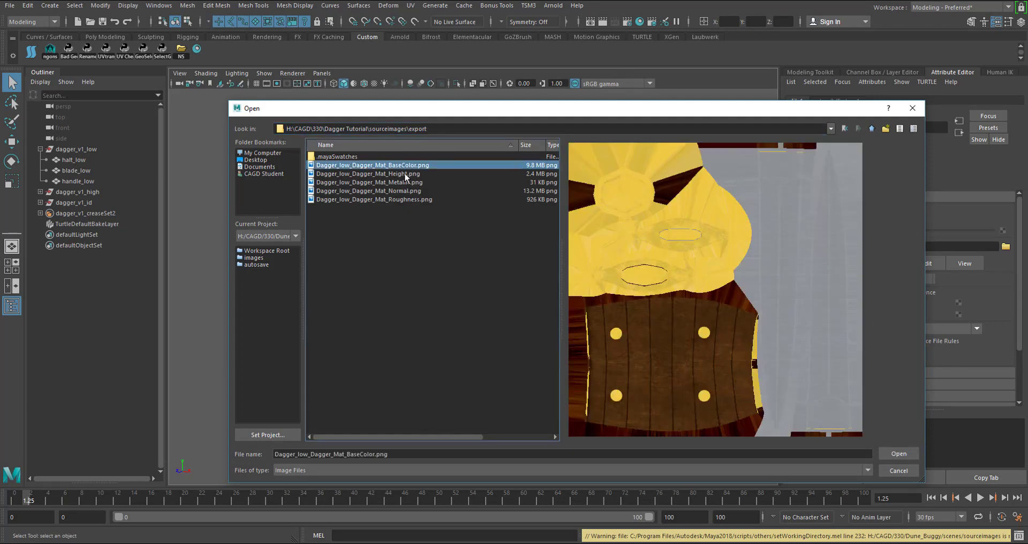
click(899, 455)
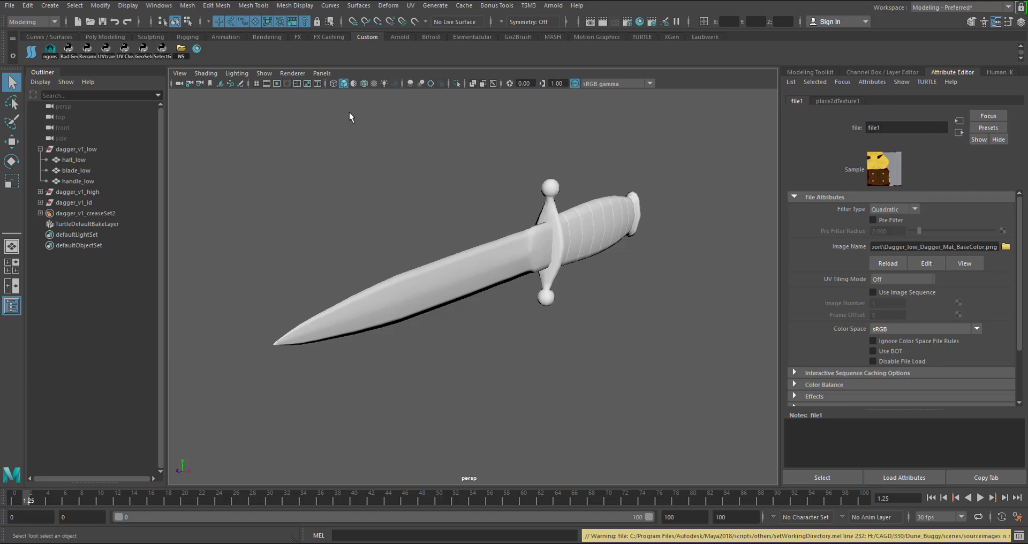
Step: Switch to textured display, inspect the gold guard and brown handle, then reselect Dagger_MAT via the handle
click(374, 84)
alt+drag(475, 236, 456, 234)
key(5)
key(6)
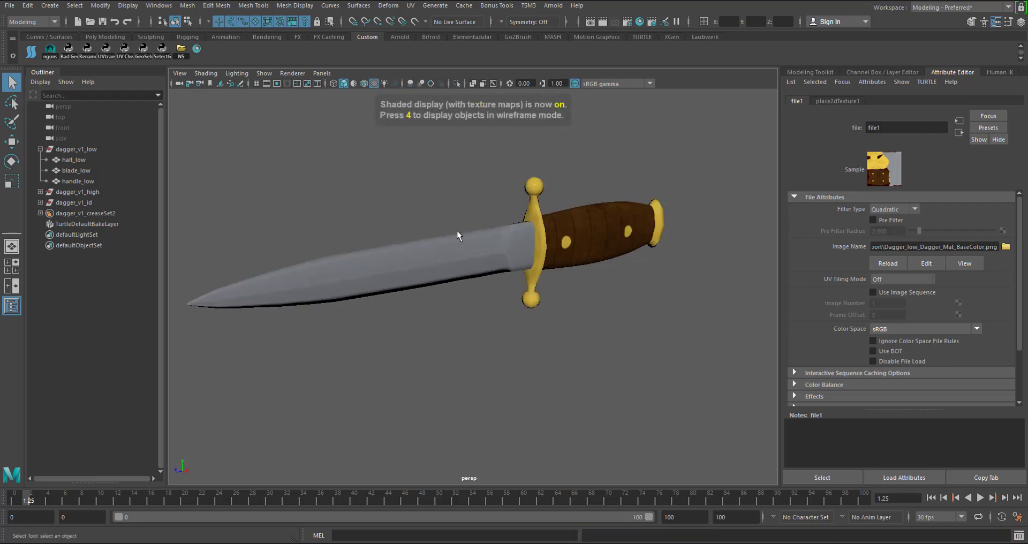
mouse_move(493, 291)
alt+mouse_down()
mouse_move(472, 256)
mouse_move(445, 252)
mouse_move(493, 276)
mouse_move(548, 264)
alt+mouse_up()
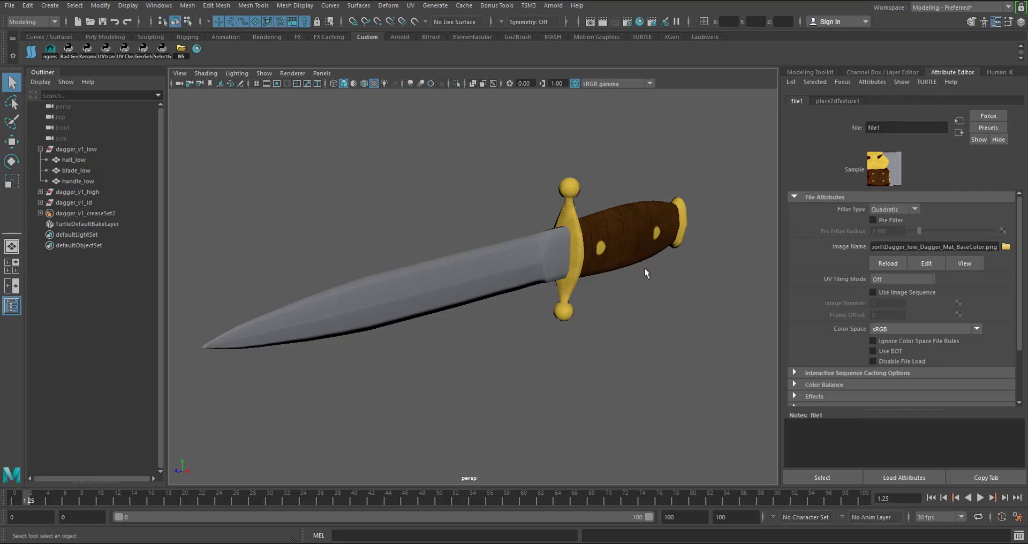
click(606, 226)
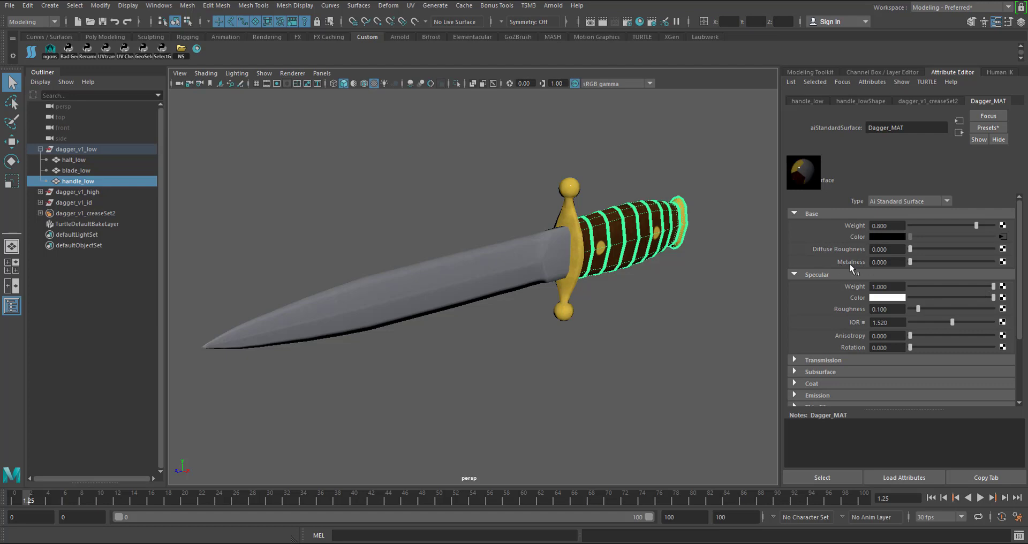
Step: Create a file2 node on Dagger_MAT's metalness loading Dagger_low_Dagger_Mat_Metallic.png
click(1003, 262)
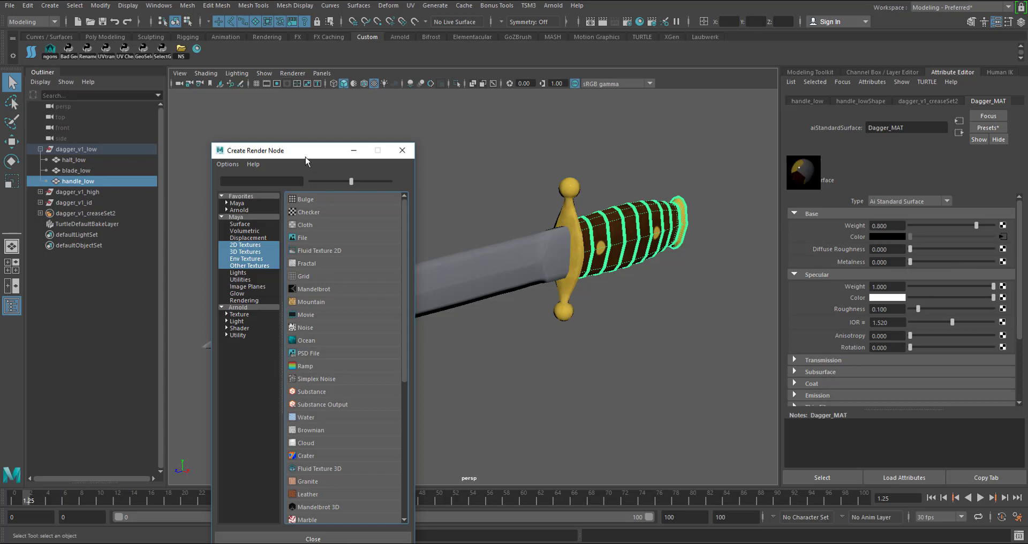
drag(306, 161, 366, 134)
click(356, 214)
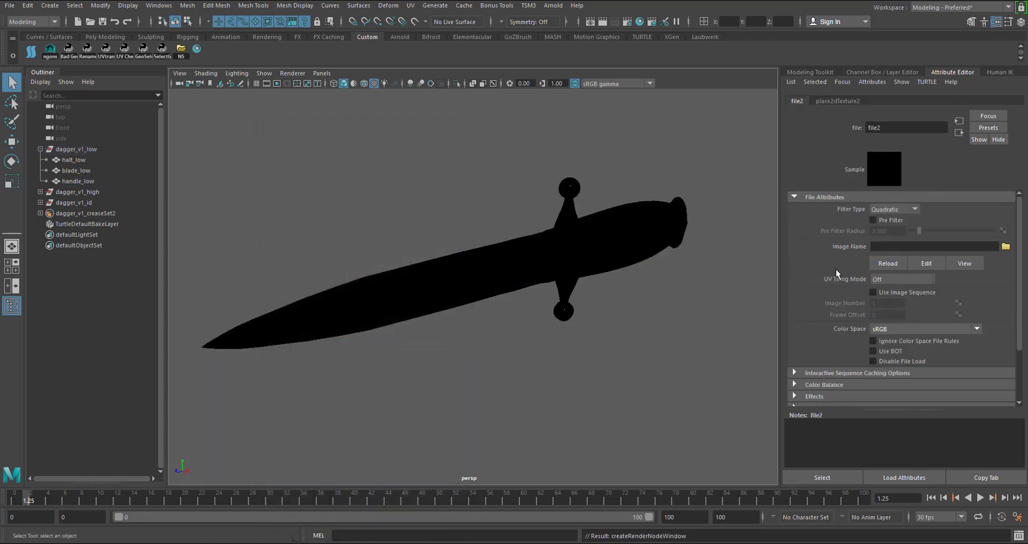
click(1006, 246)
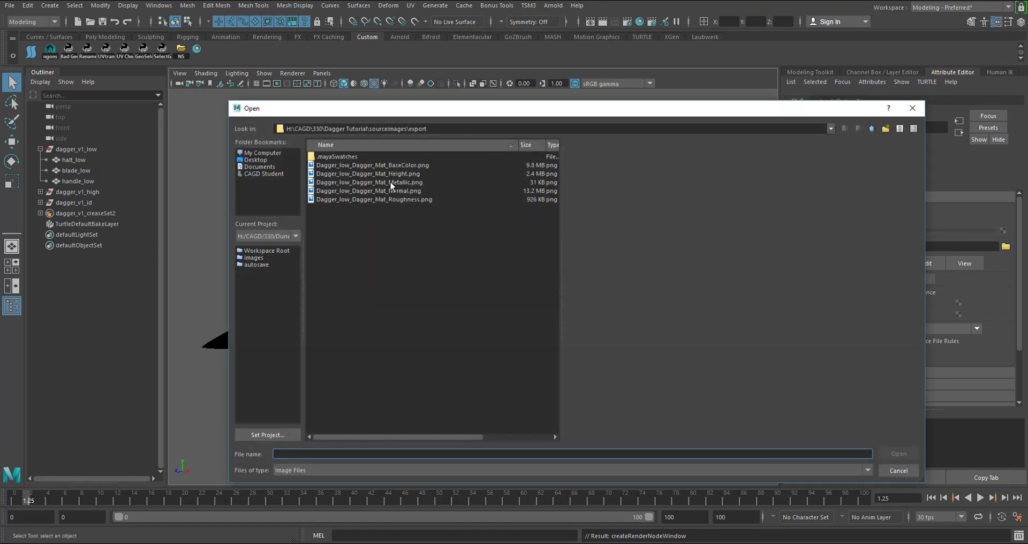
double_click(390, 182)
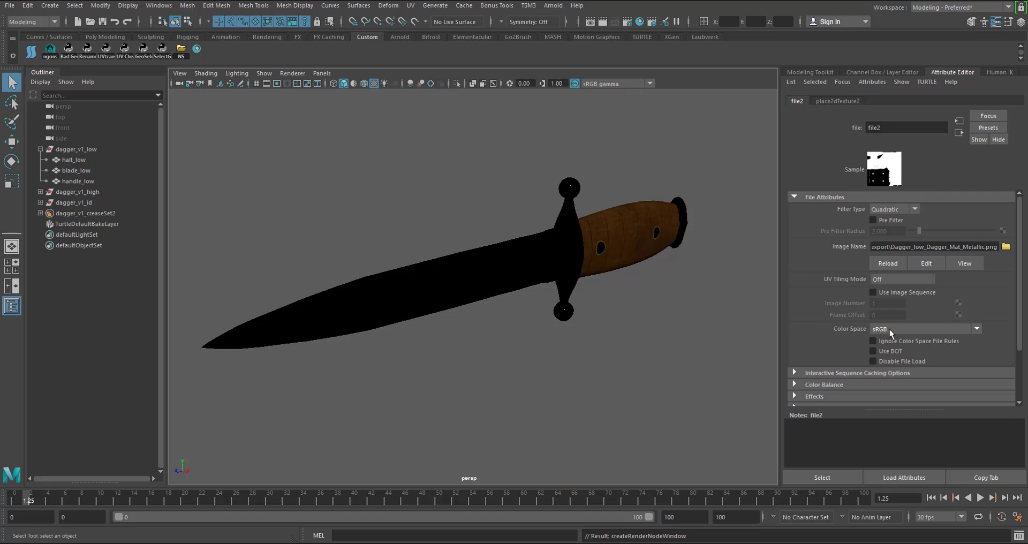
Step: Set the file2 Metallic texture's Color Space to Raw
click(904, 329)
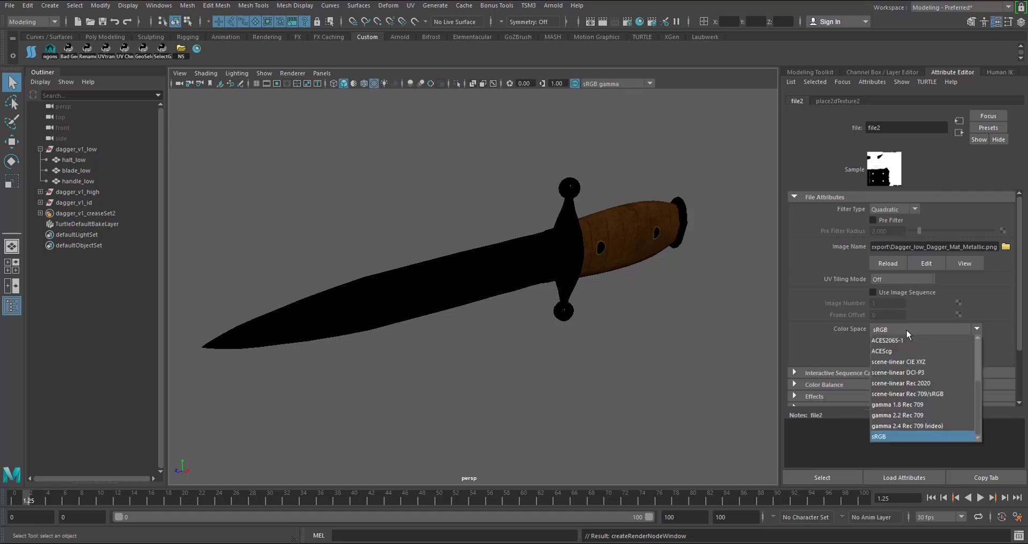
drag(976, 399, 980, 359)
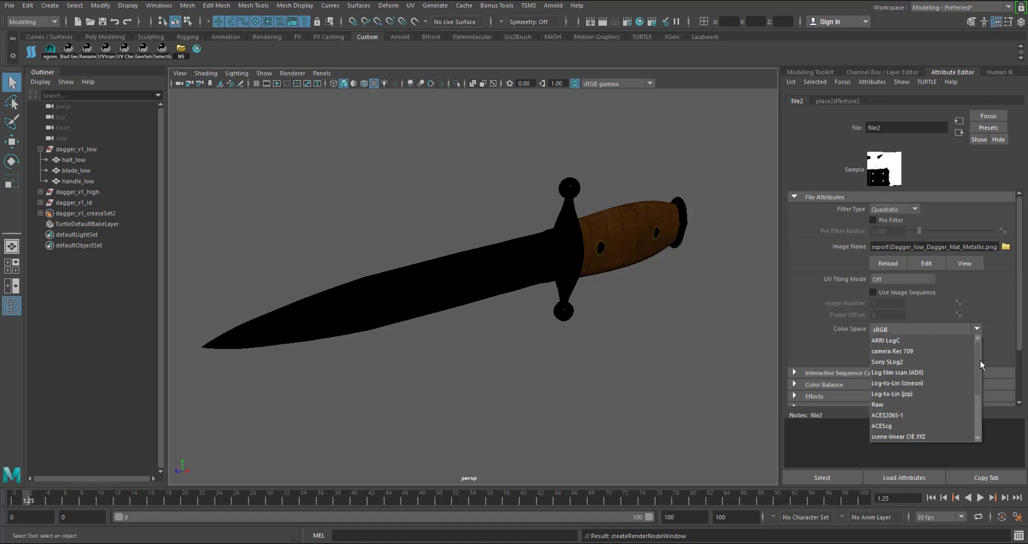
click(873, 405)
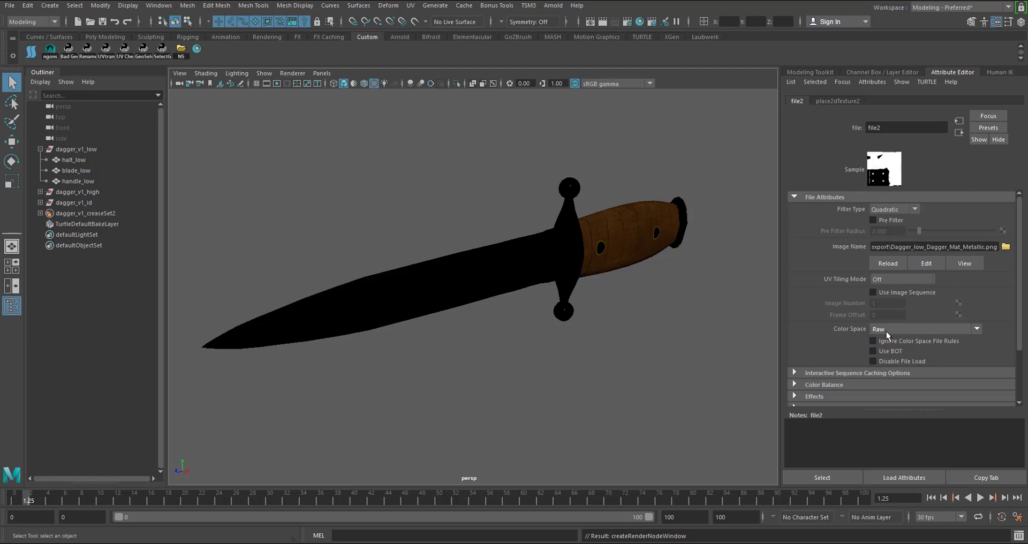
Step: Expand file2's Color Balance section and review its settings, including Alpha Is Luminance
drag(1021, 241, 1021, 284)
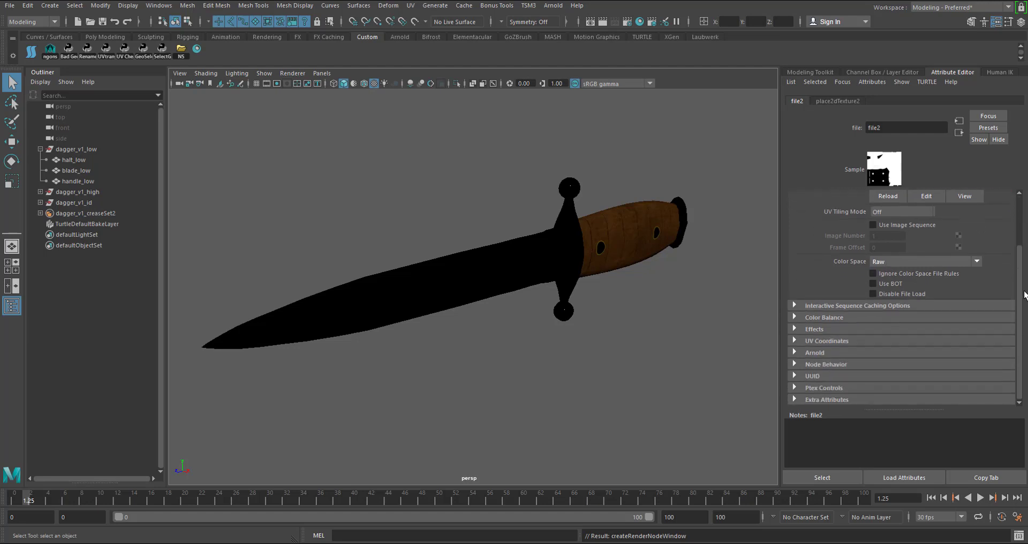
click(795, 317)
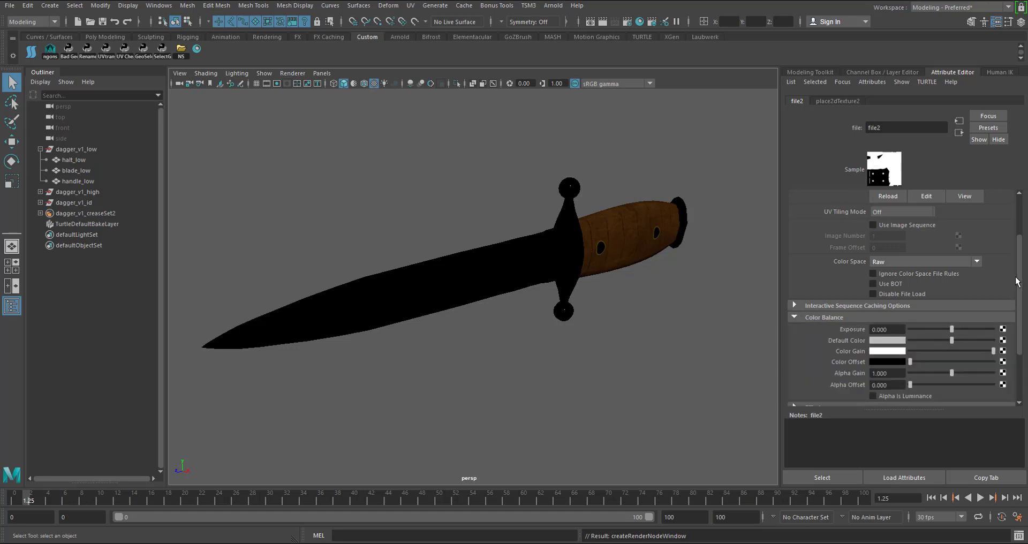
drag(1021, 274, 1018, 308)
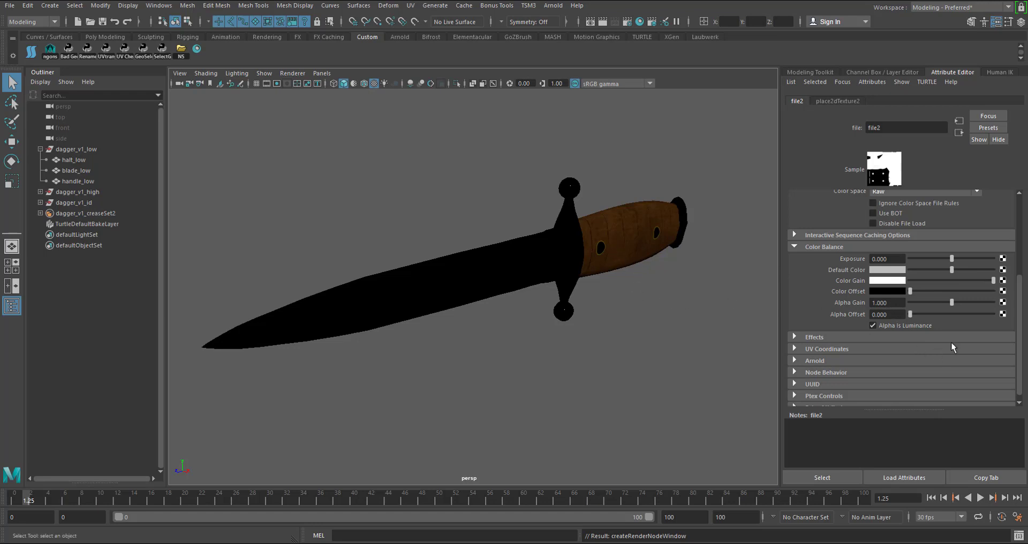
scroll(950, 343, up, 4)
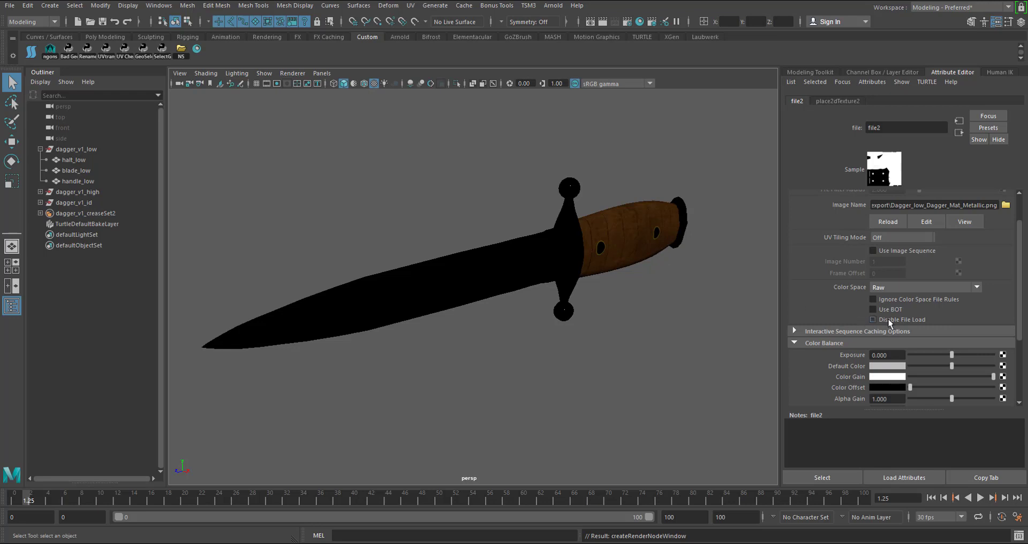
scroll(888, 319, down, 1)
scroll(853, 269, up, 1)
drag(1019, 237, 1019, 285)
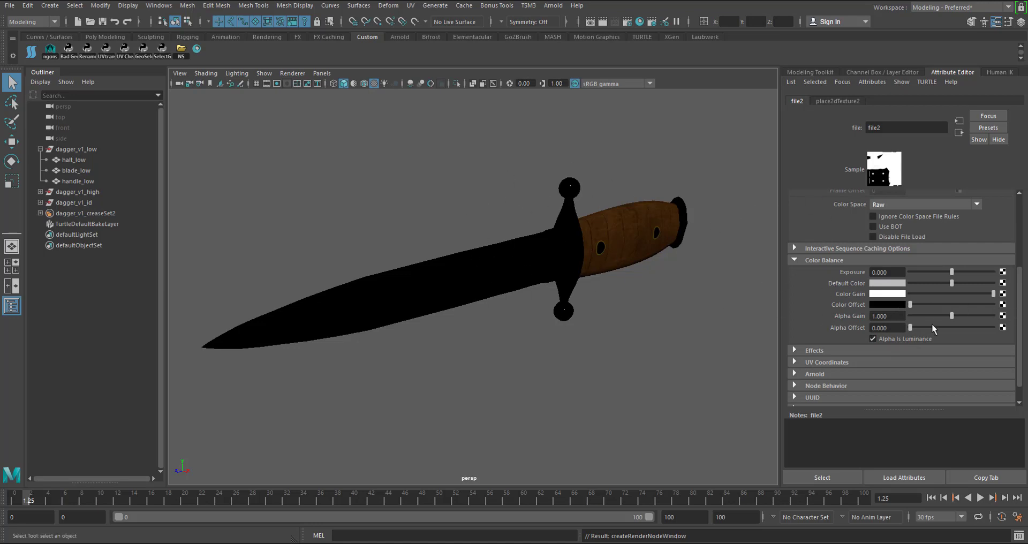
drag(1020, 273, 1020, 205)
Step: Create a file3 node on Dagger_MAT's Specular Roughness loading Dagger_low_Dagger_Mat_Roughness.png
click(661, 240)
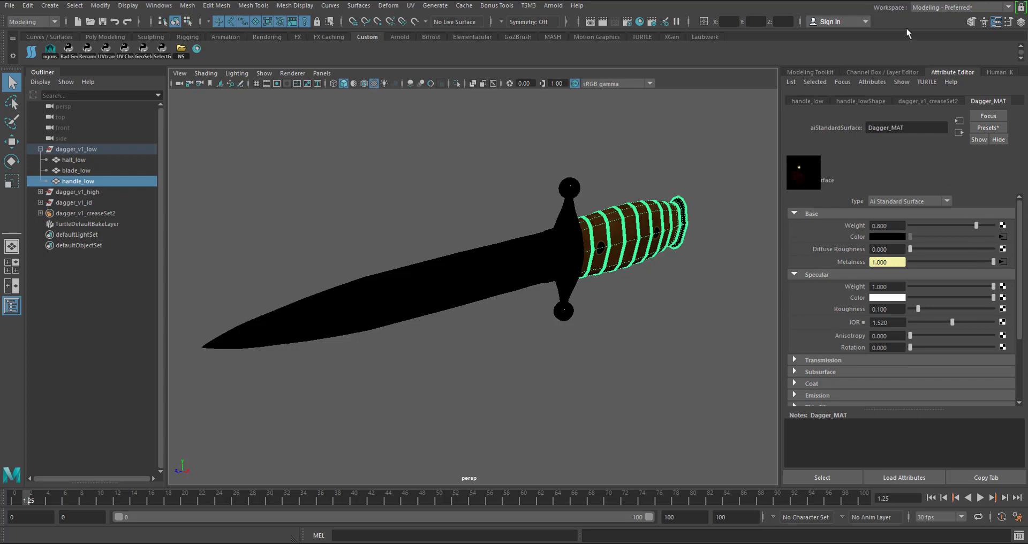
drag(1024, 244, 1019, 266)
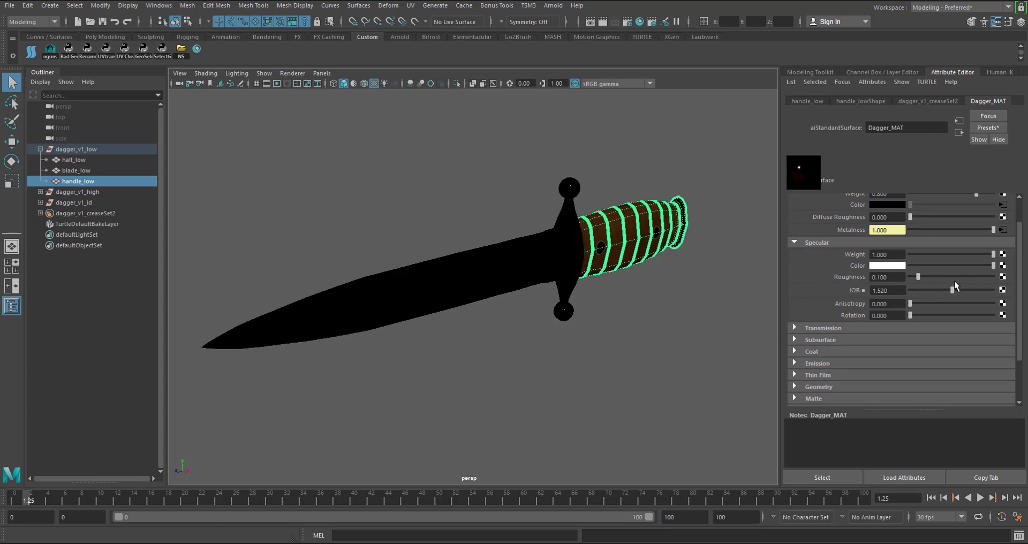
click(1002, 276)
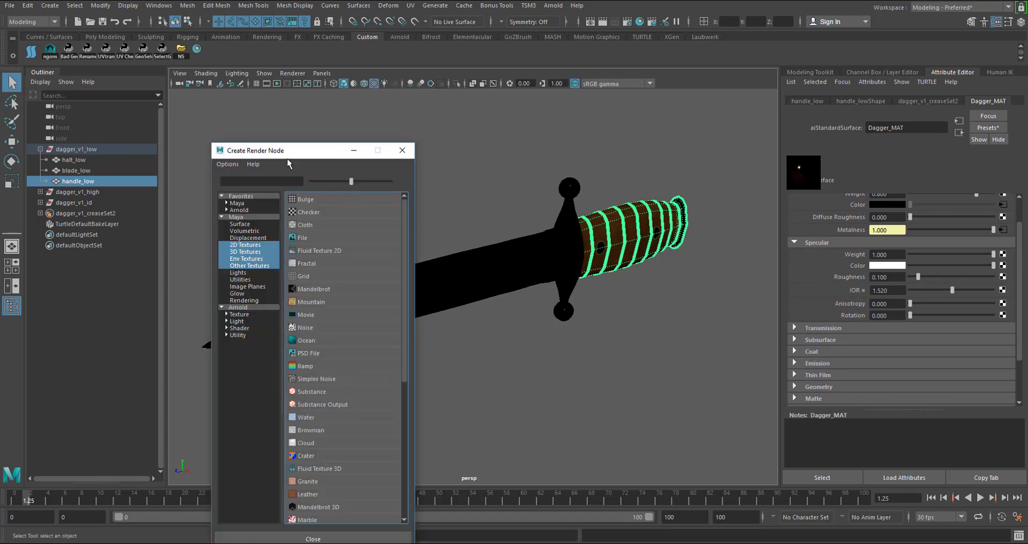
drag(299, 150, 449, 129)
click(455, 217)
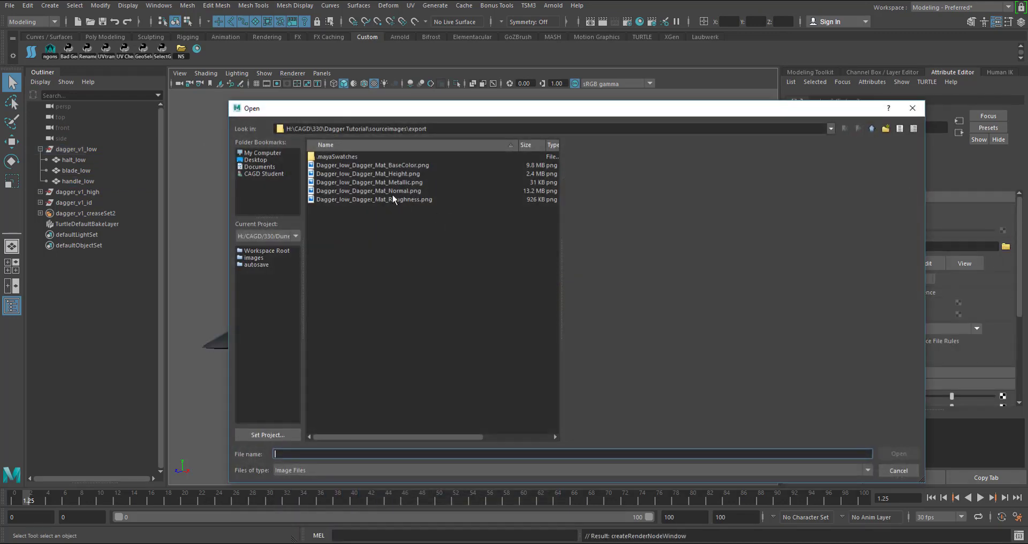
click(390, 199)
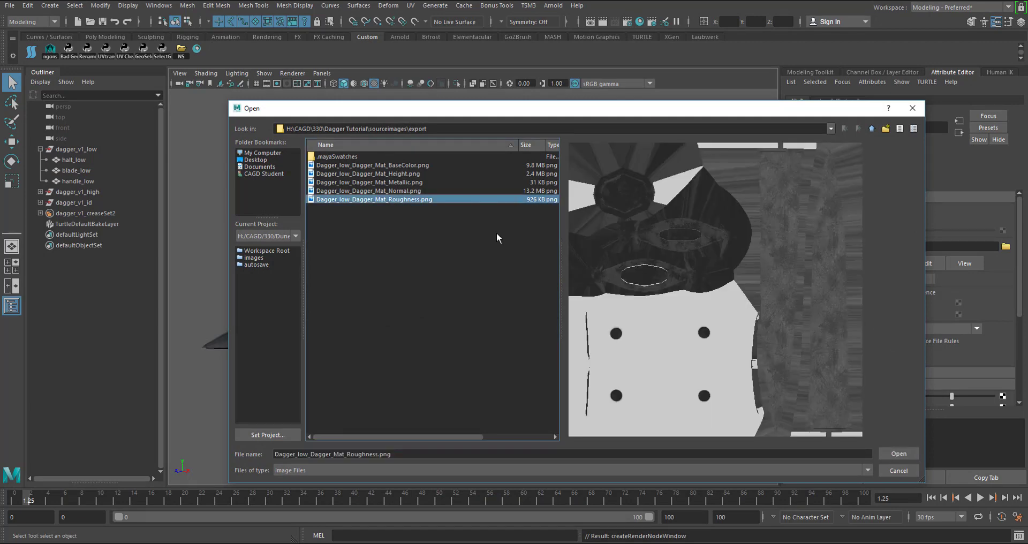
click(899, 453)
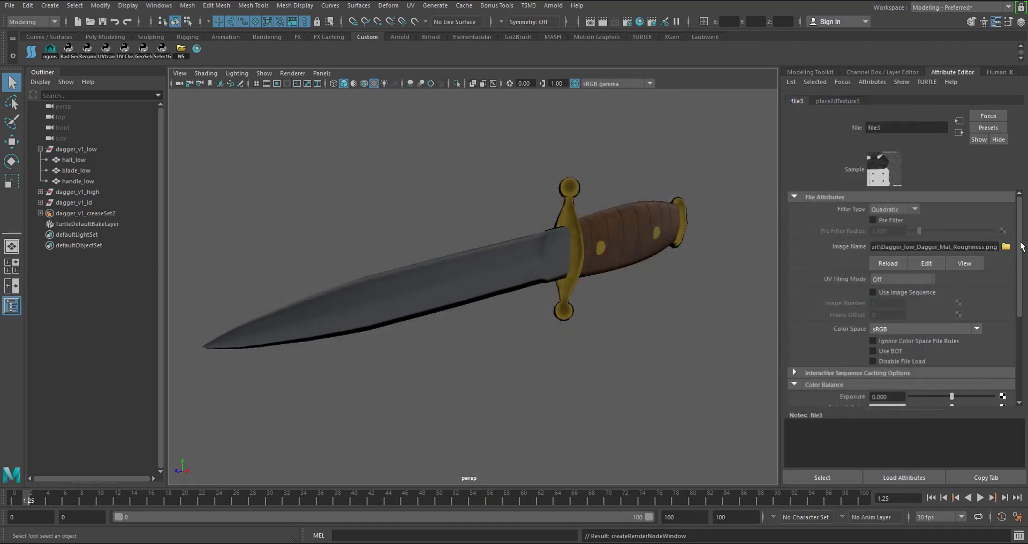
scroll(953, 395, down, 2)
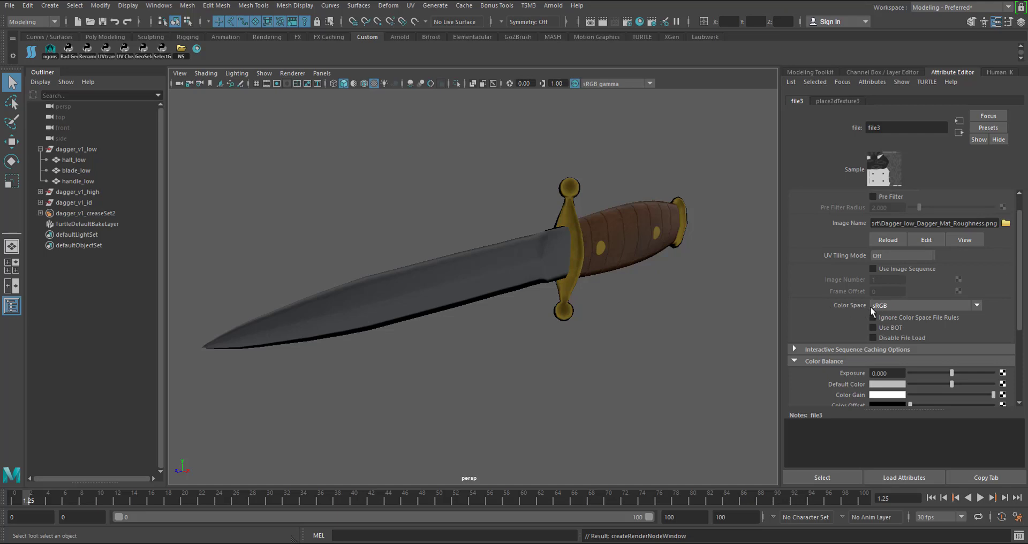
Step: Change file3's Color Space from sRGB to Raw, then reselect the handle to show Dagger_MAT
click(894, 305)
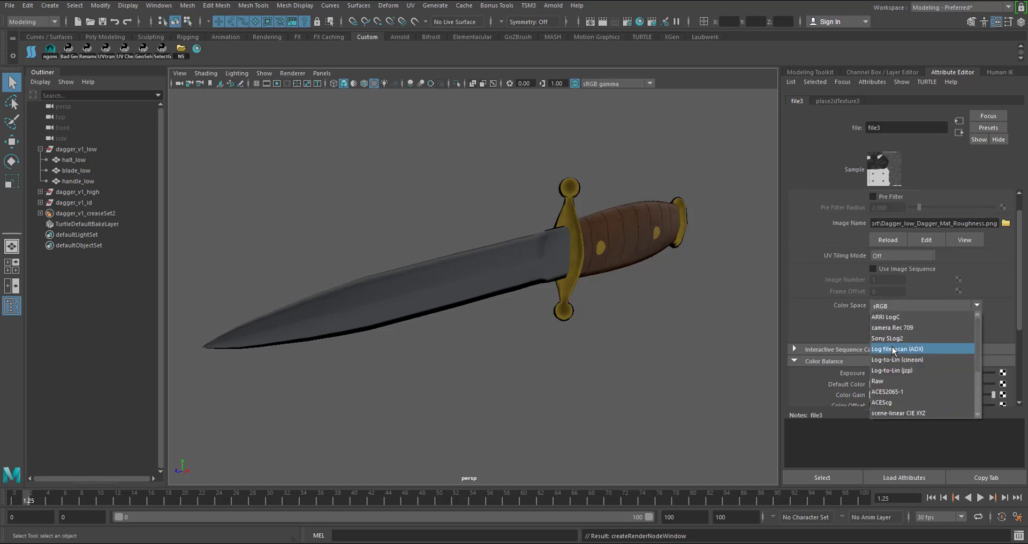
click(894, 380)
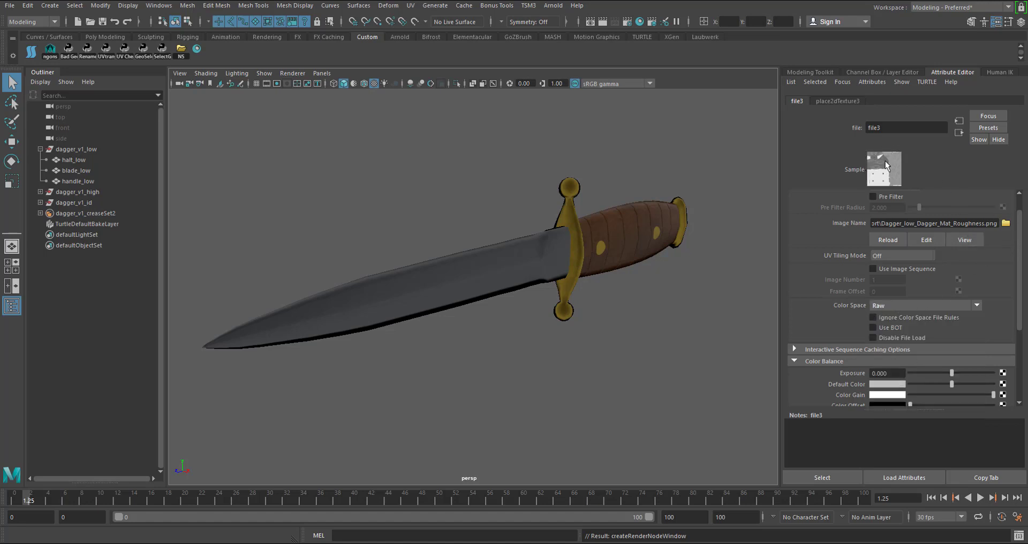
drag(1023, 224, 1023, 290)
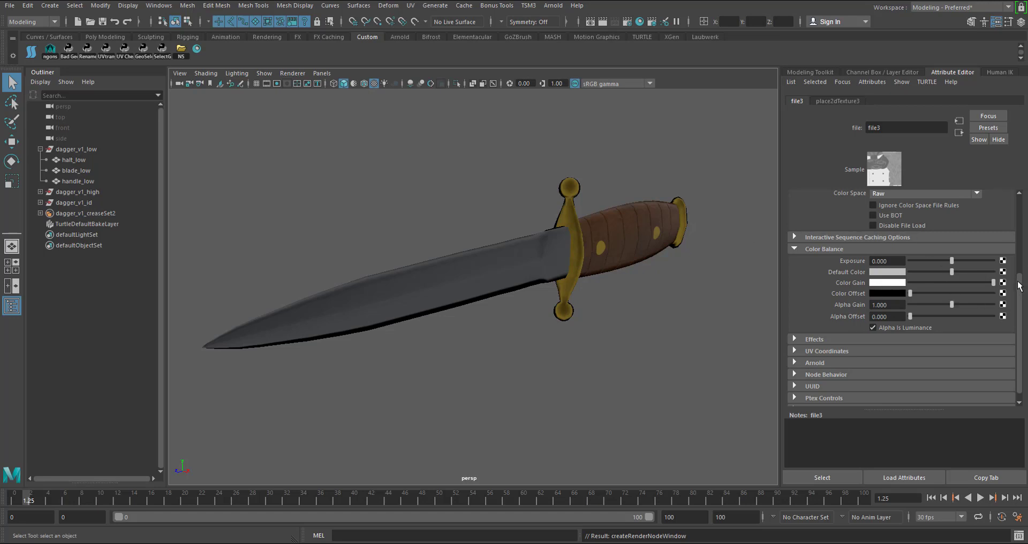
click(664, 224)
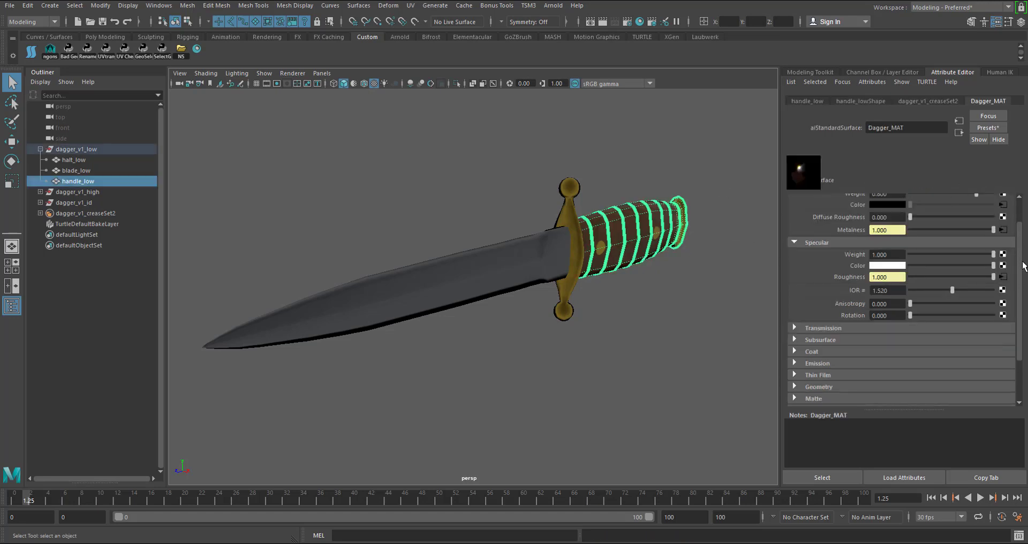
Step: Expand Dagger_MAT's Geometry section to reveal Thin Walled, Opacity and Bump Mapping
scroll(1024, 245, up, 1)
scroll(905, 242, down, 1)
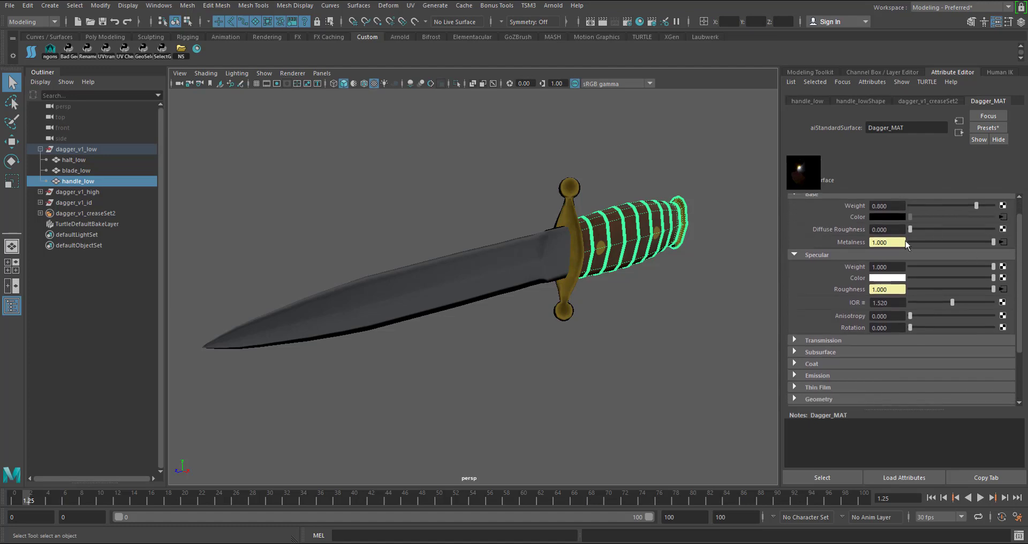
scroll(1022, 275, up, 1)
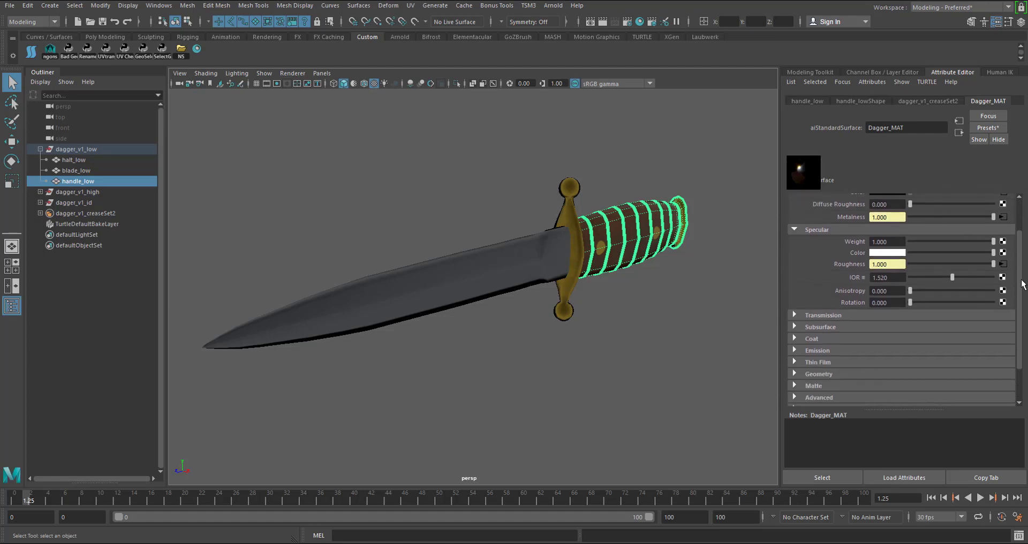
scroll(1022, 278, down, 5)
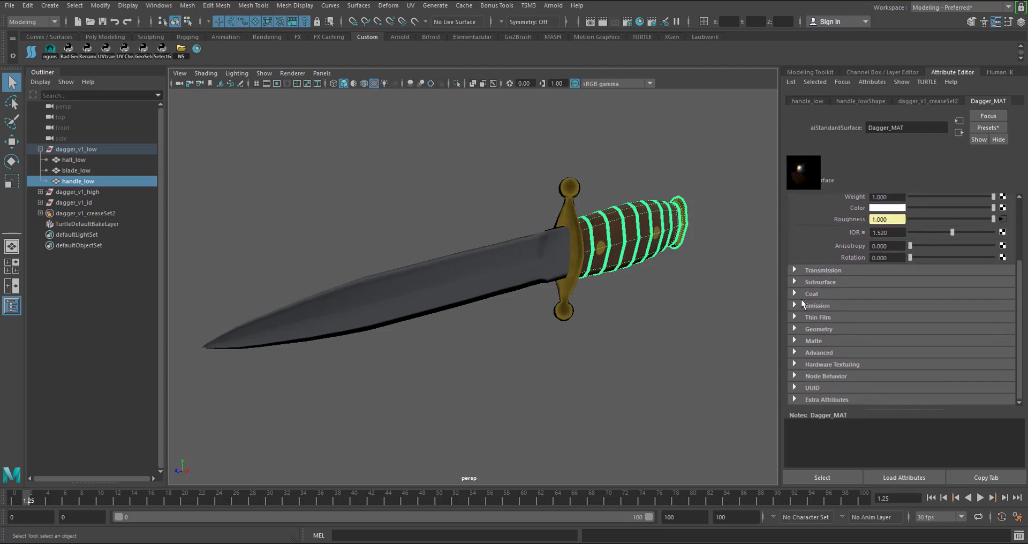
click(810, 327)
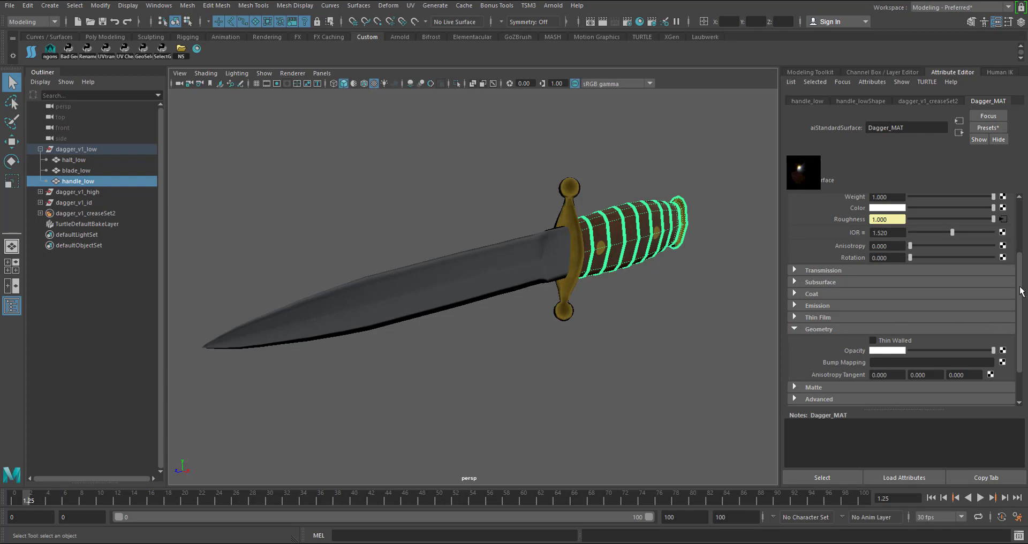
scroll(821, 317, down, 2)
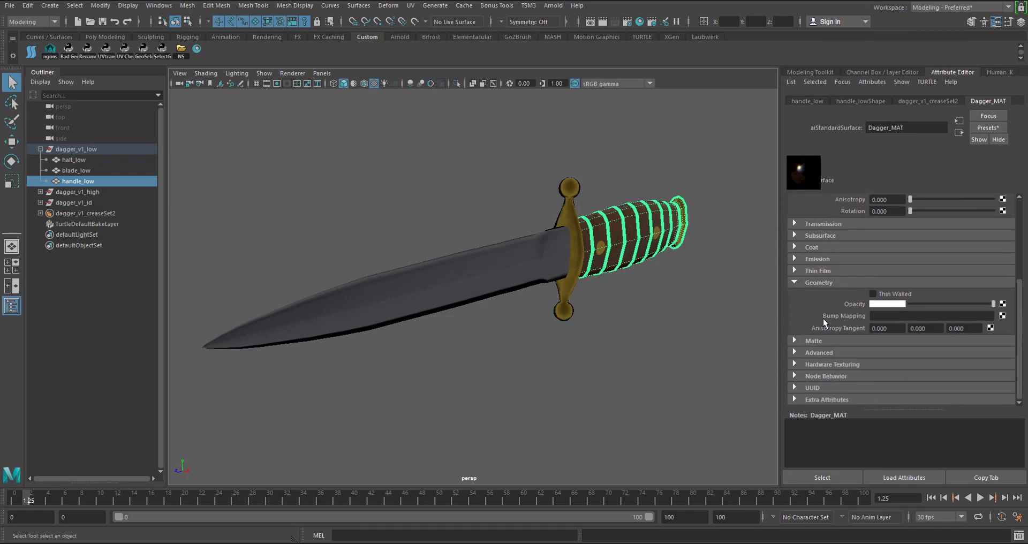
Step: Add a File texture on Bump Mapping, creating file4 through bump2d1 with Bump Depth 1.000
click(1002, 316)
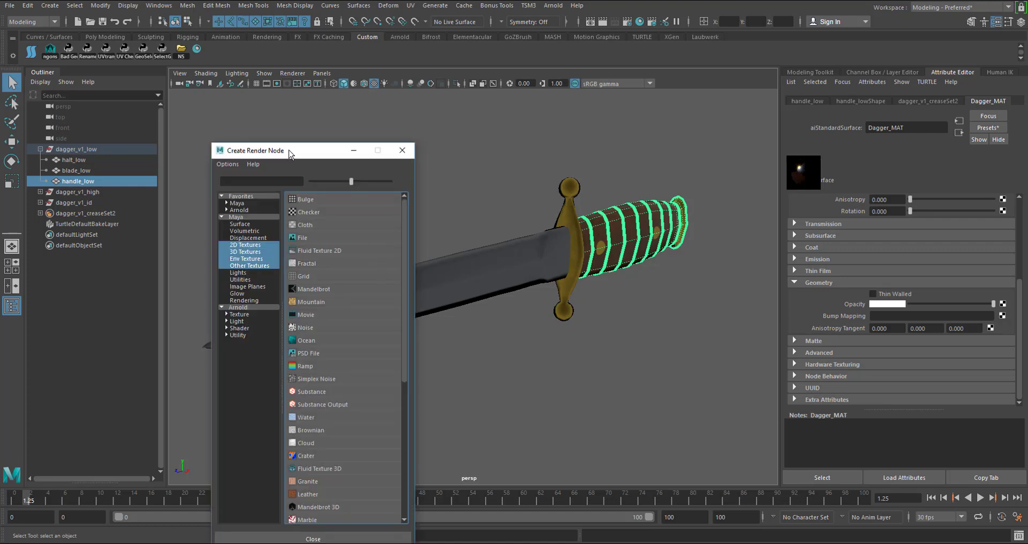
drag(289, 150, 406, 104)
click(420, 190)
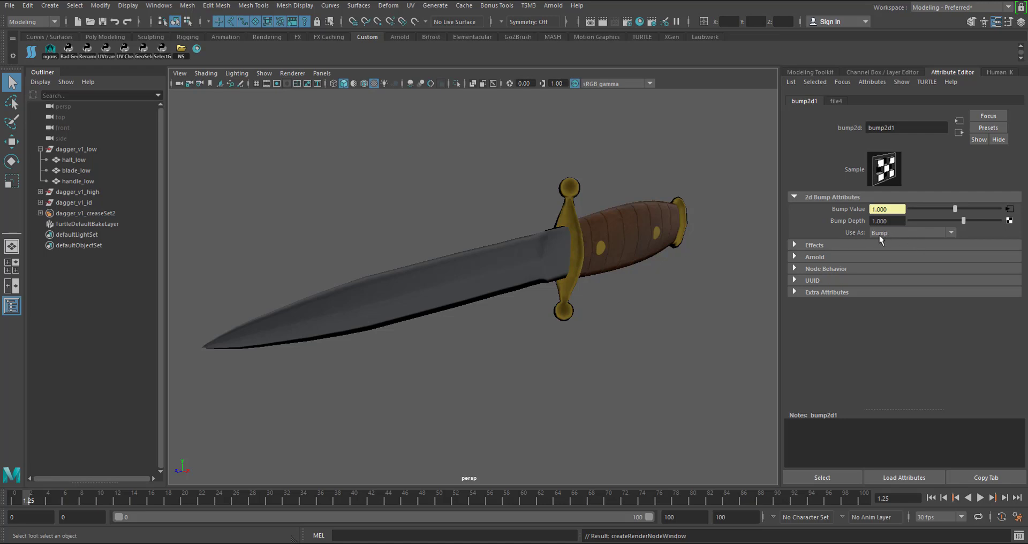
Step: Set bump2d1's Use As to Tangent Space Normals and expand its Arnold settings
click(885, 234)
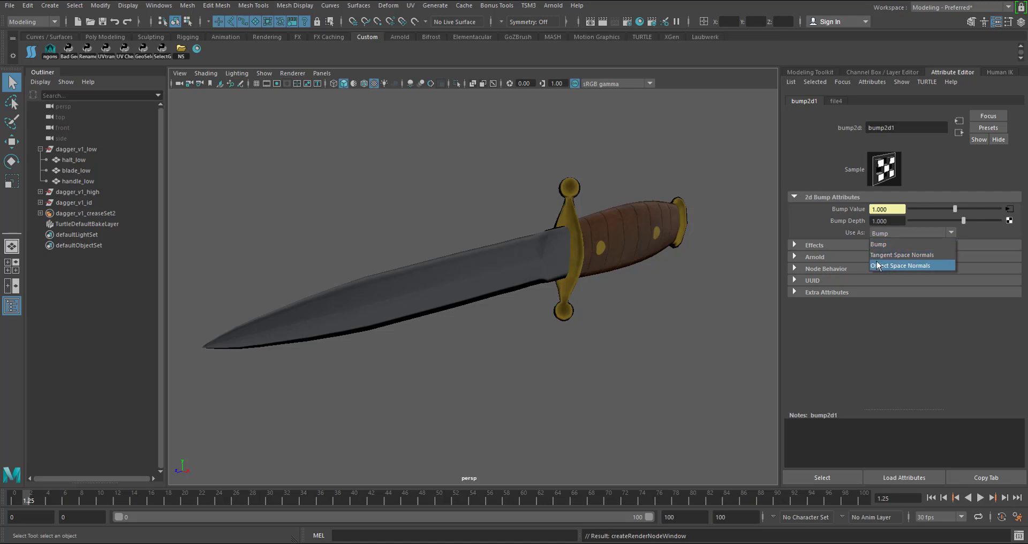
click(924, 256)
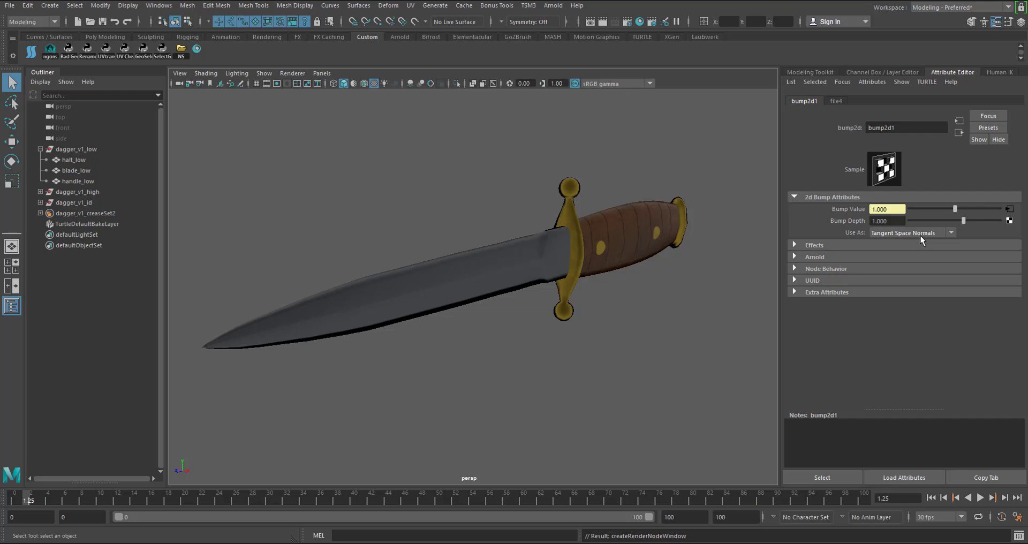
click(800, 258)
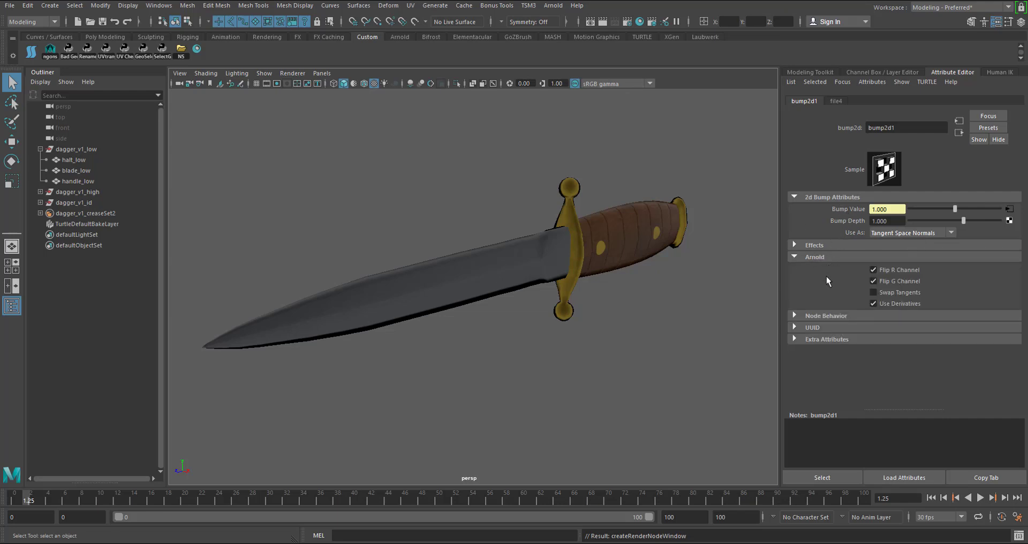